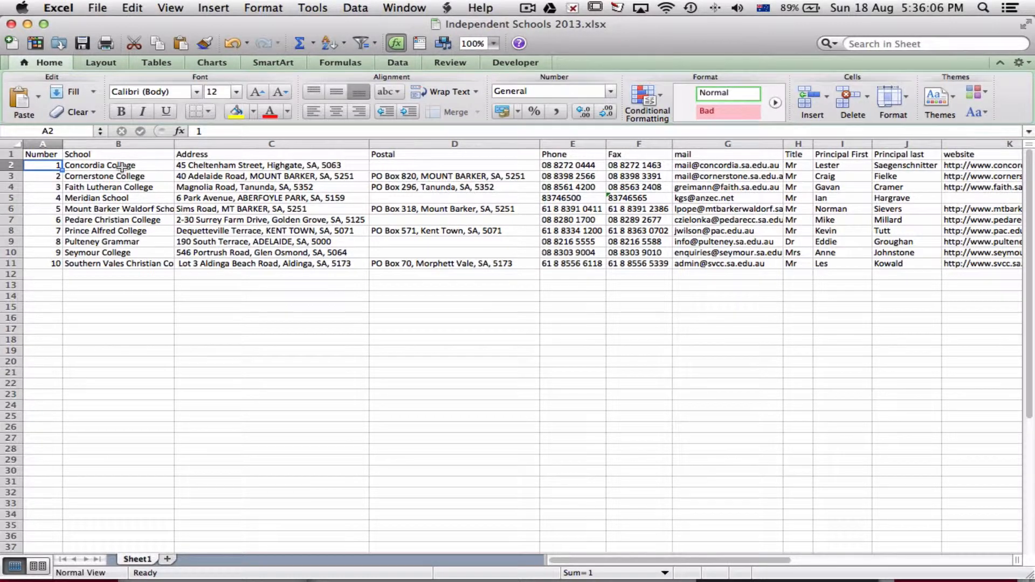
# Highlight the school names in the workbook and switch to Safari to open the AISSA Search Our Schools page
pyautogui.moveTo(122, 166); pyautogui.dragTo(127, 263)
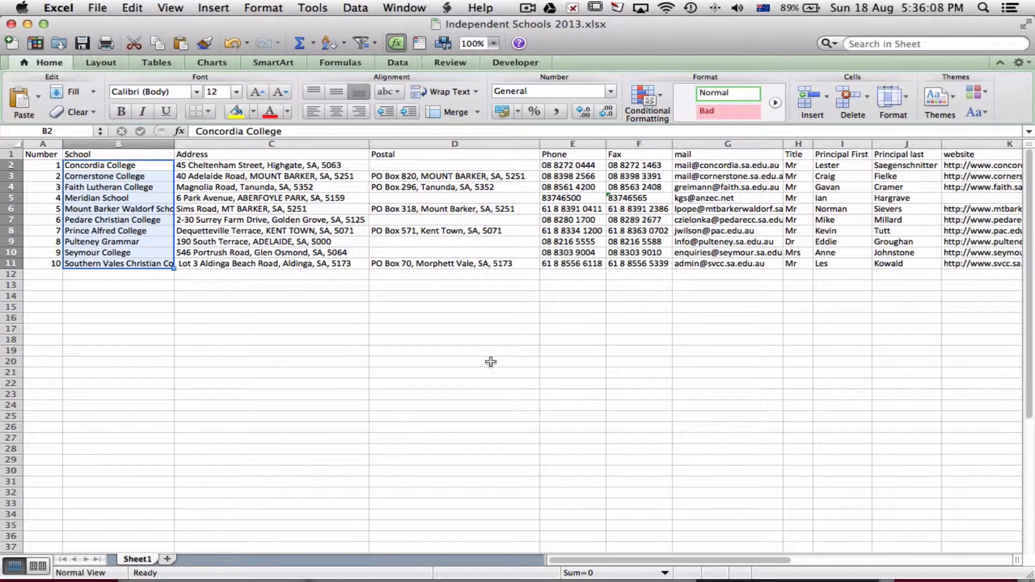
pyautogui.press('super+Tab')
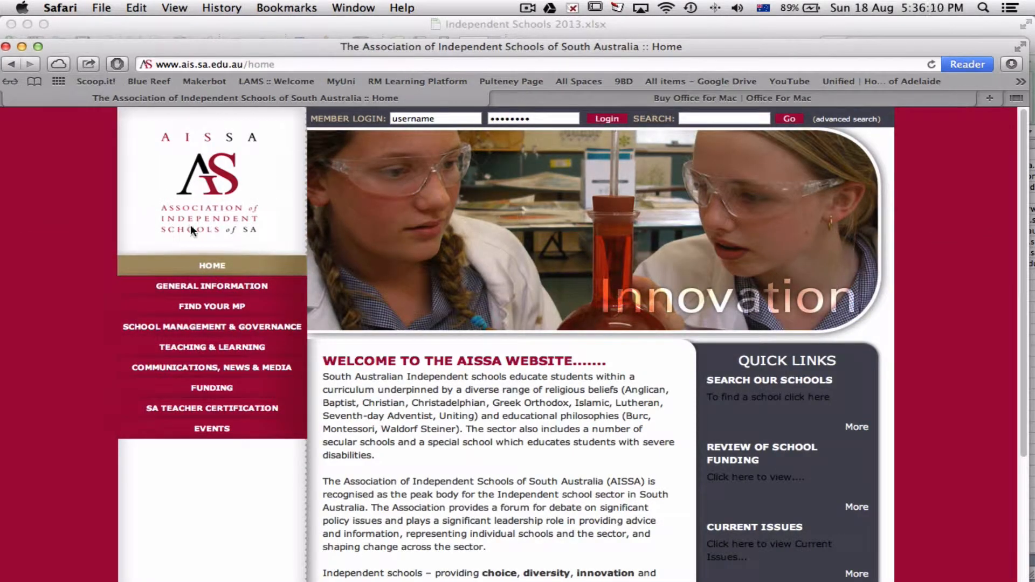
pyautogui.click(778, 395)
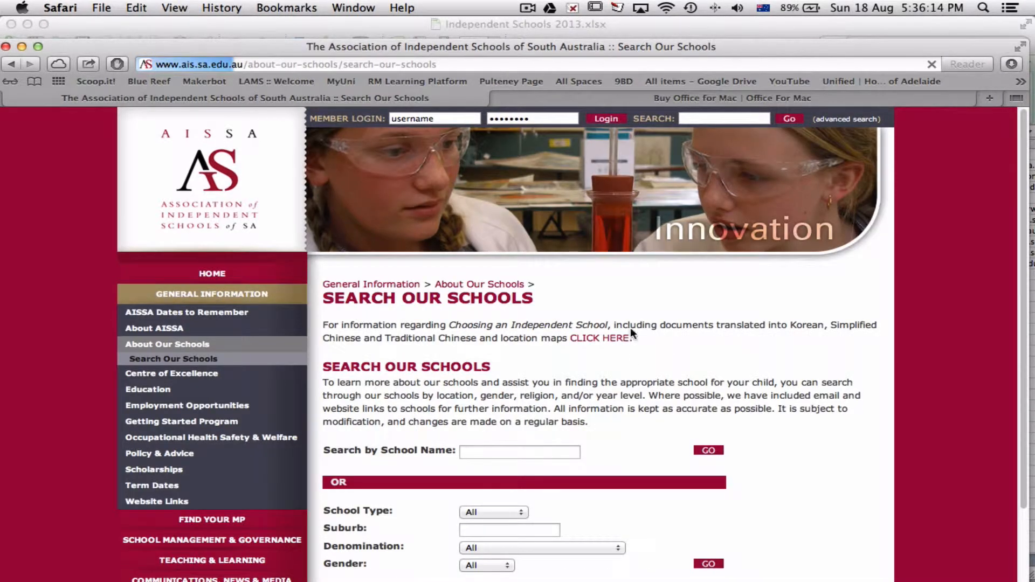
# Search the AISSA directory for schools with the school type Secondary and look through the results
pyautogui.scroll(-3, 631, 329)
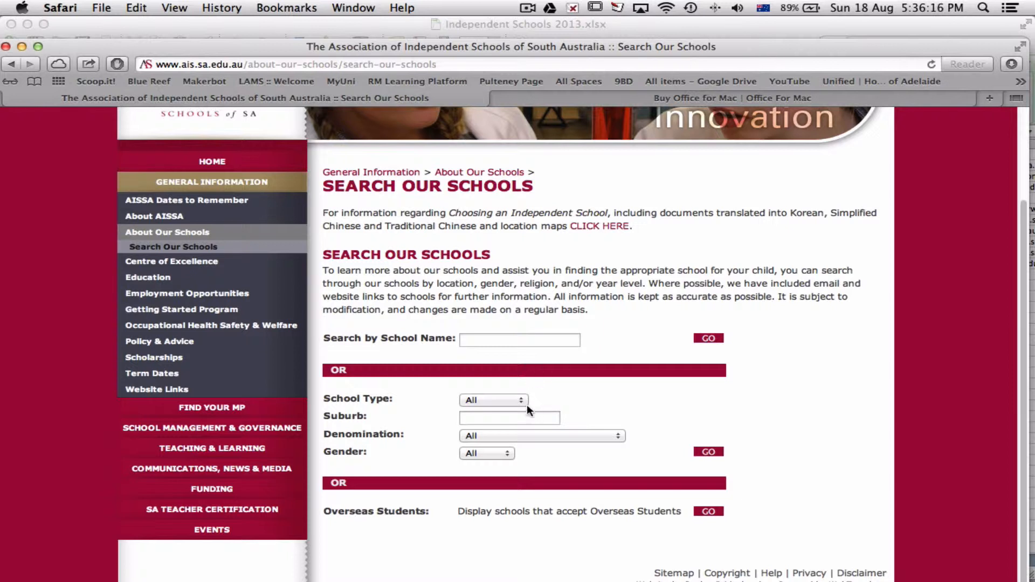
pyautogui.click(525, 402)
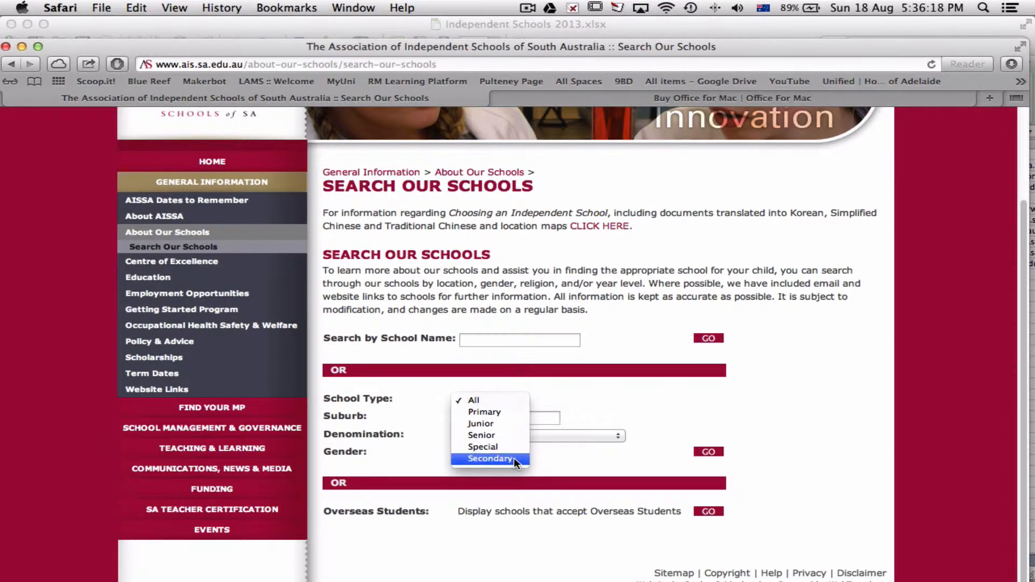
pyautogui.click(645, 381)
pyautogui.click(515, 402)
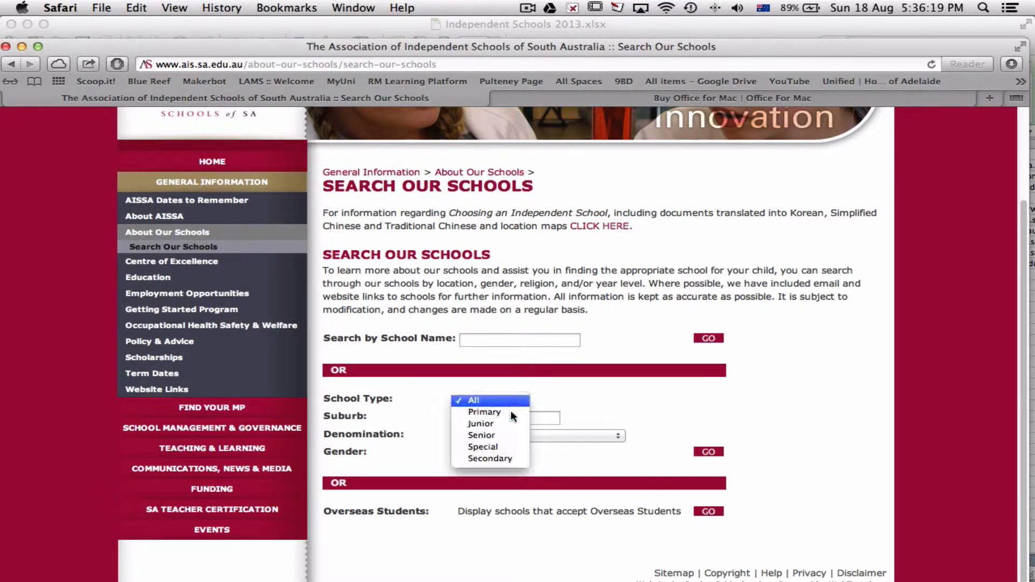
pyautogui.click(508, 459)
pyautogui.click(705, 455)
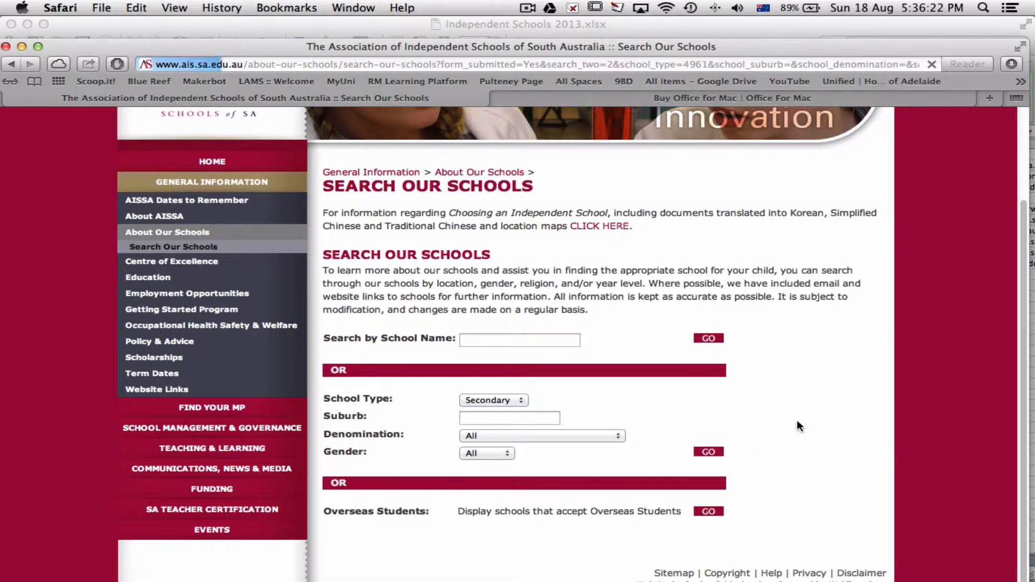
pyautogui.scroll(-10, 796, 420)
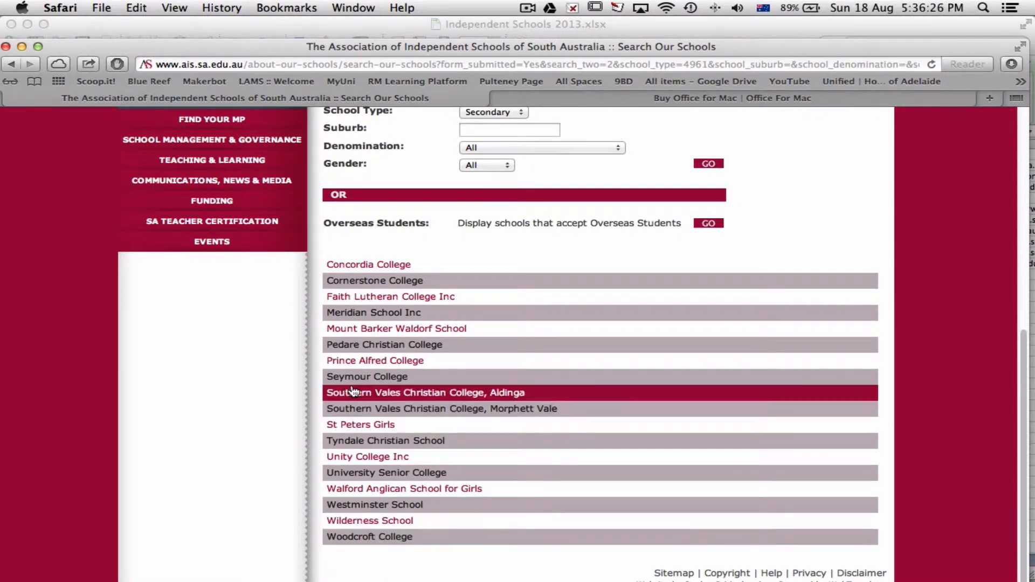
# Rerun the school search with the school type set to All and browse the first page of results
pyautogui.scroll(2, 480, 348)
pyautogui.scroll(4, 481, 351)
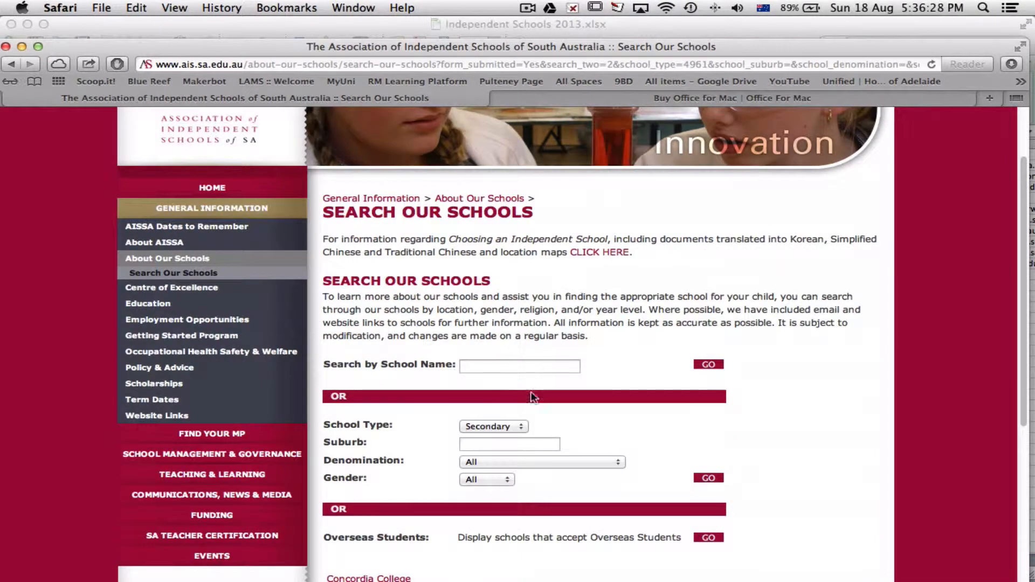
pyautogui.click(514, 426)
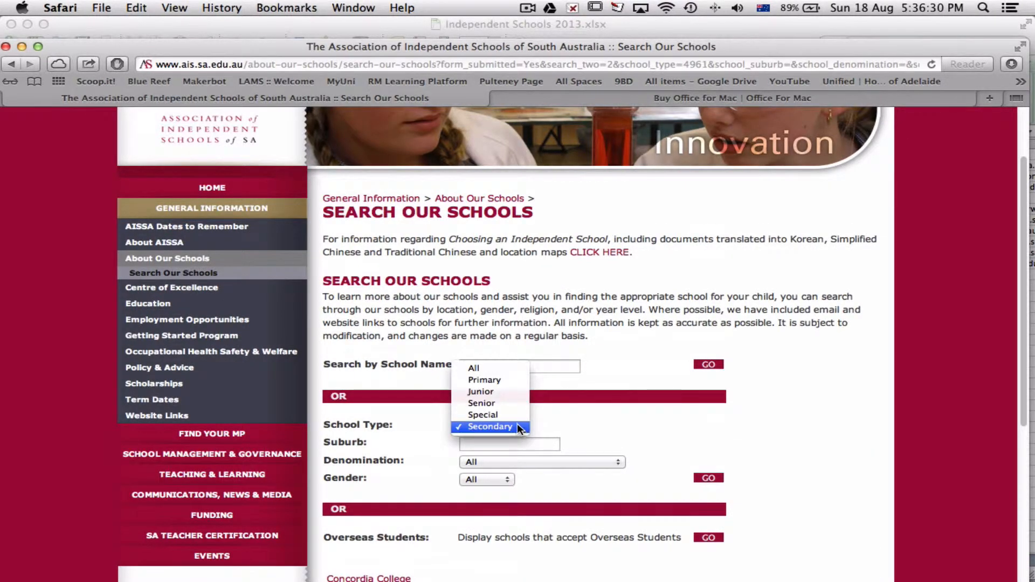
pyautogui.click(497, 371)
pyautogui.click(708, 478)
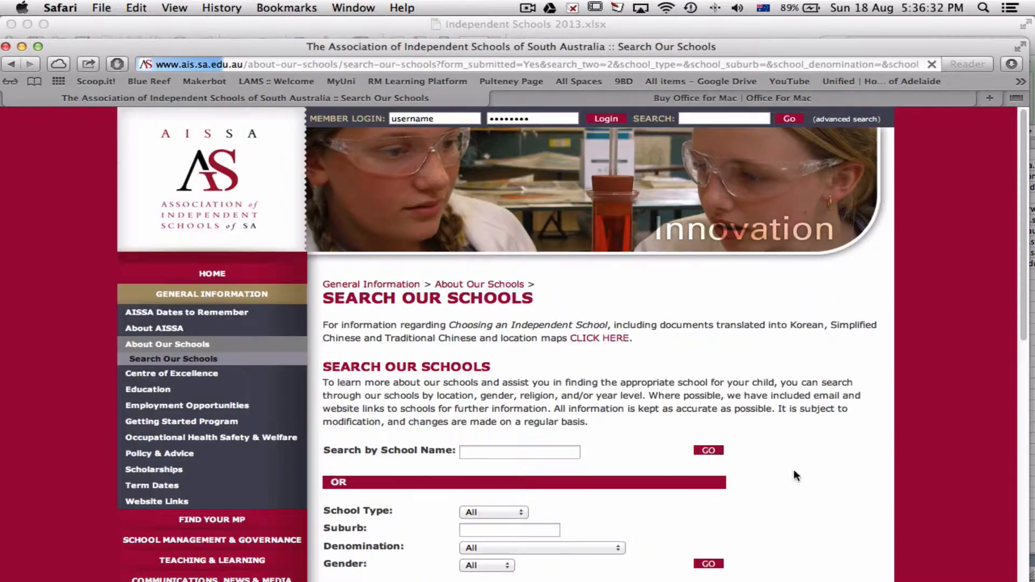
pyautogui.scroll(-5, 793, 469)
pyautogui.scroll(-4, 794, 475)
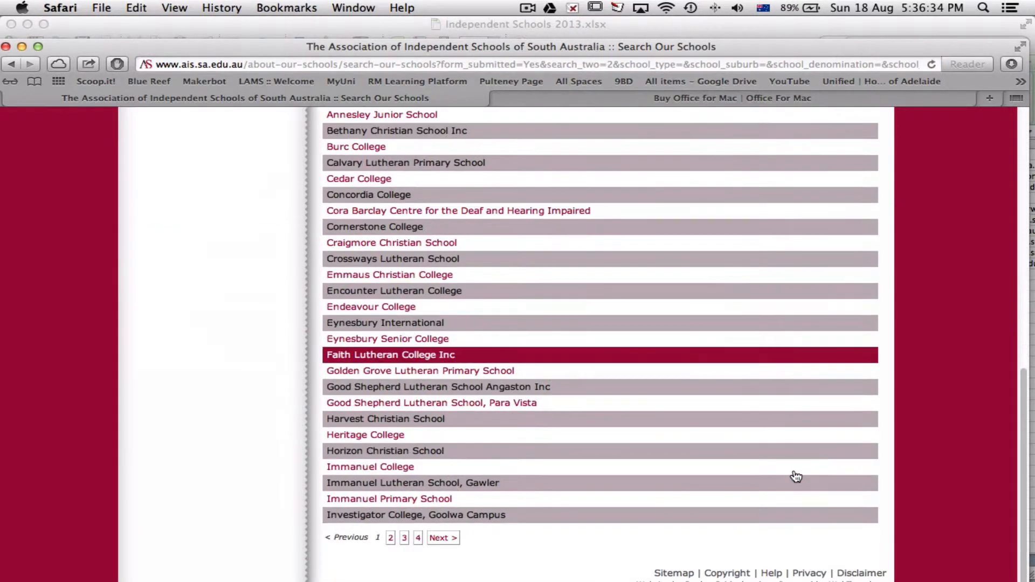
pyautogui.scroll(8, 364, 313)
pyautogui.scroll(-6, 428, 400)
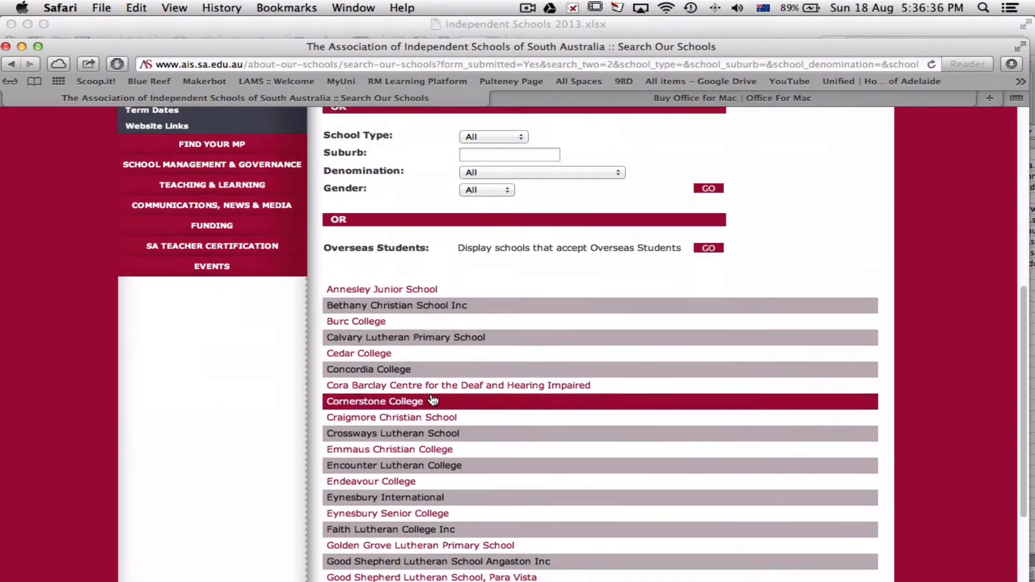
pyautogui.scroll(-3, 432, 426)
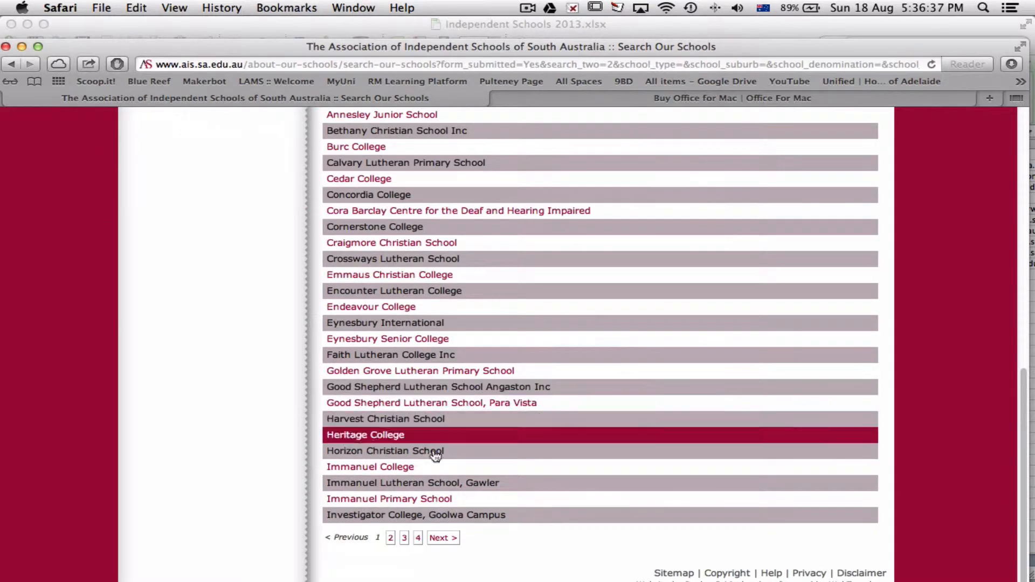
# Open the Pulteney Grammar School profile from the second page of the search results
pyautogui.click(391, 537)
pyautogui.scroll(-8, 453, 493)
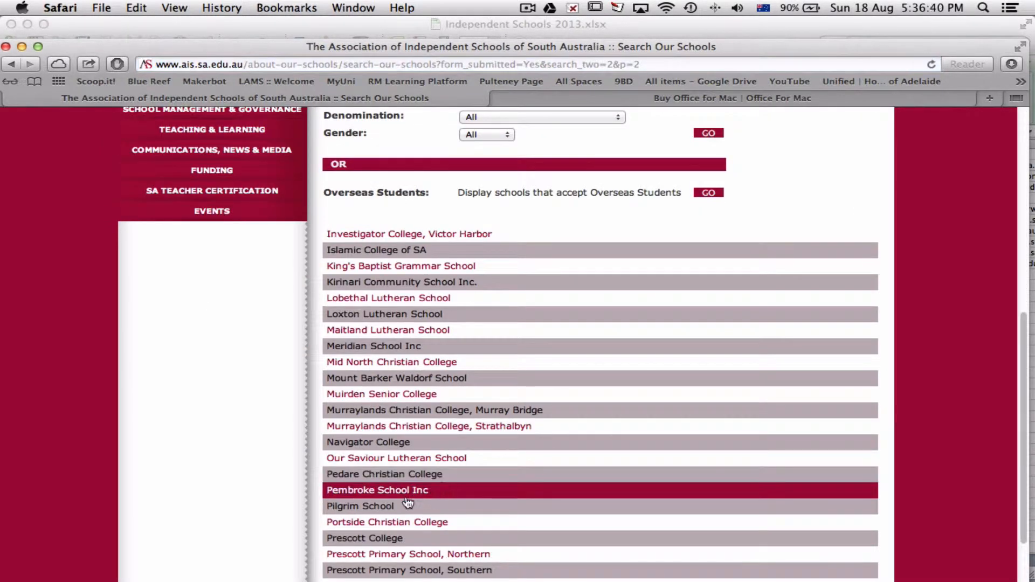
pyautogui.scroll(-3, 420, 507)
pyautogui.scroll(-1, 372, 534)
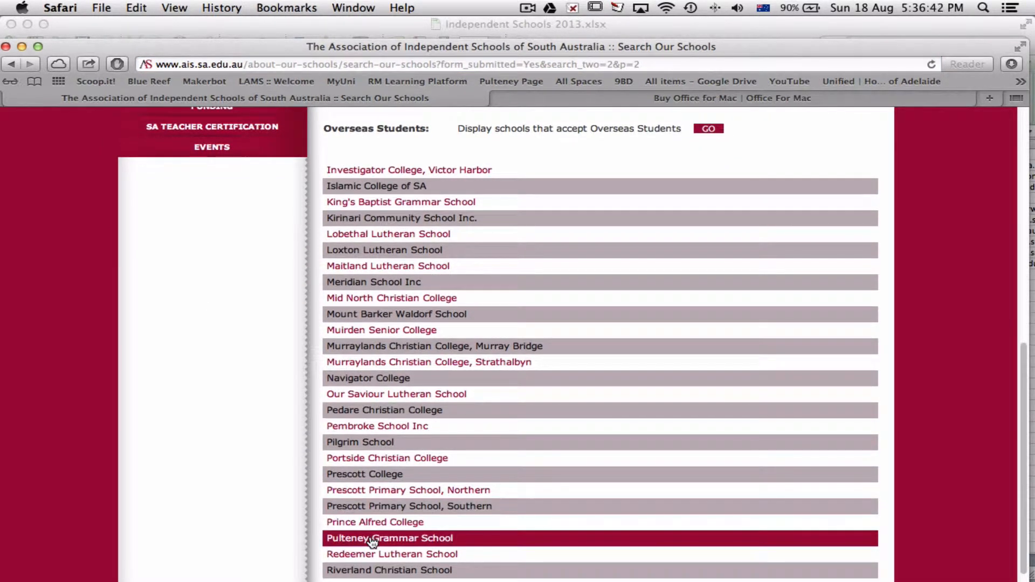
pyautogui.click(371, 540)
# Examine the contact details, philosophy and school details on the Pulteney Grammar School profile
pyautogui.scroll(-5, 418, 247)
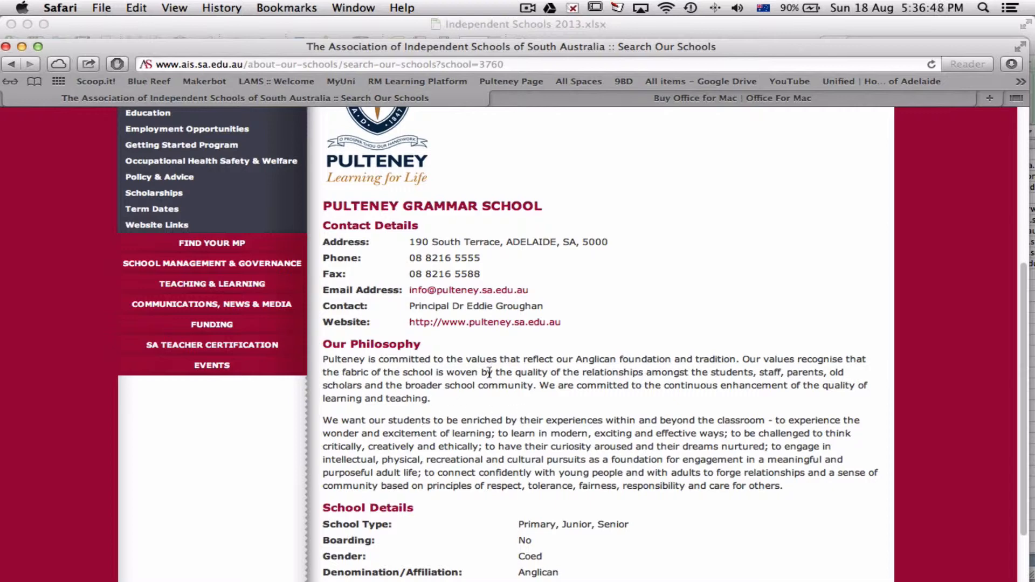
pyautogui.scroll(-2, 449, 397)
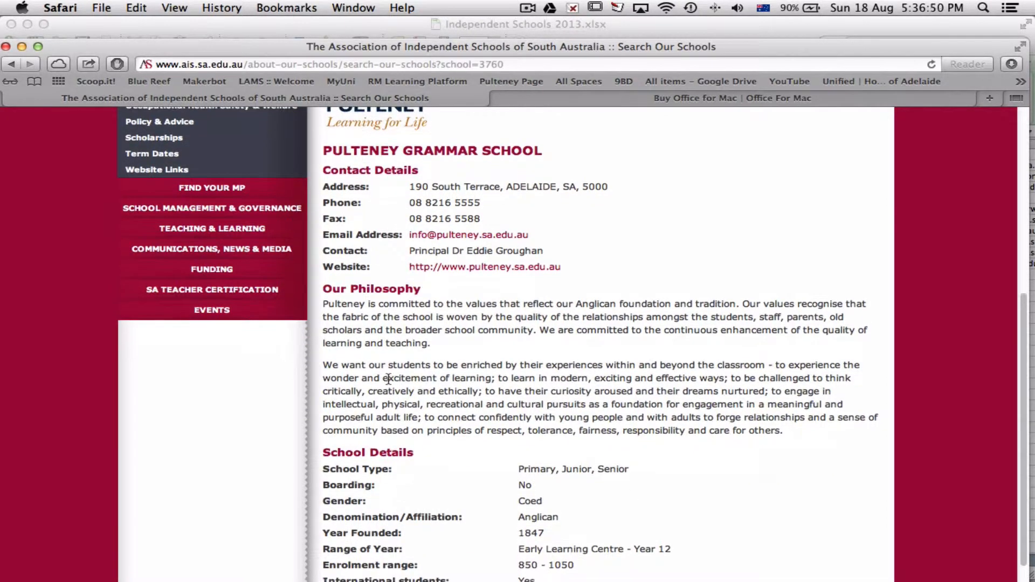
pyautogui.scroll(-2, 489, 399)
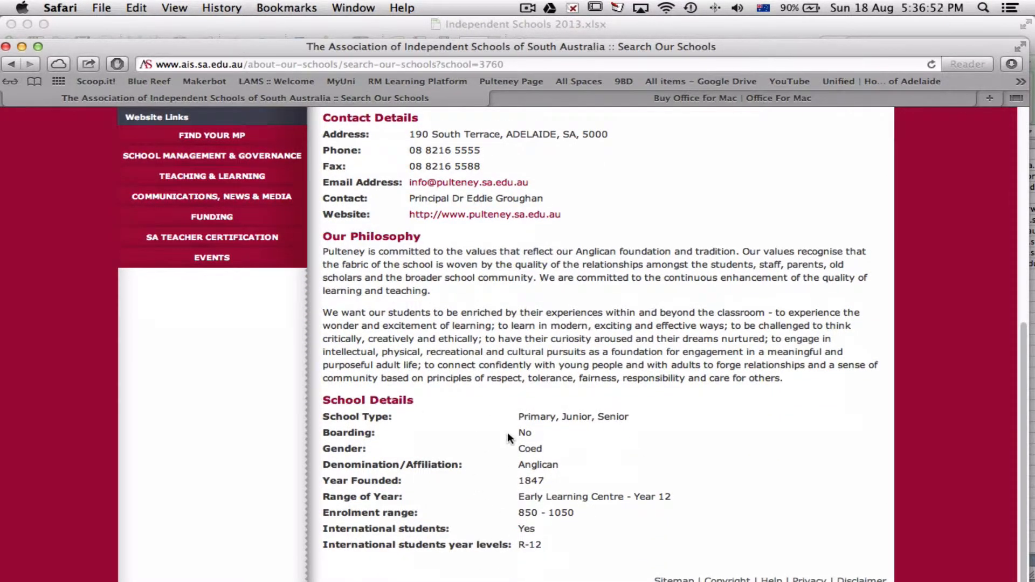
pyautogui.scroll(4, 529, 351)
pyautogui.scroll(9, 470, 288)
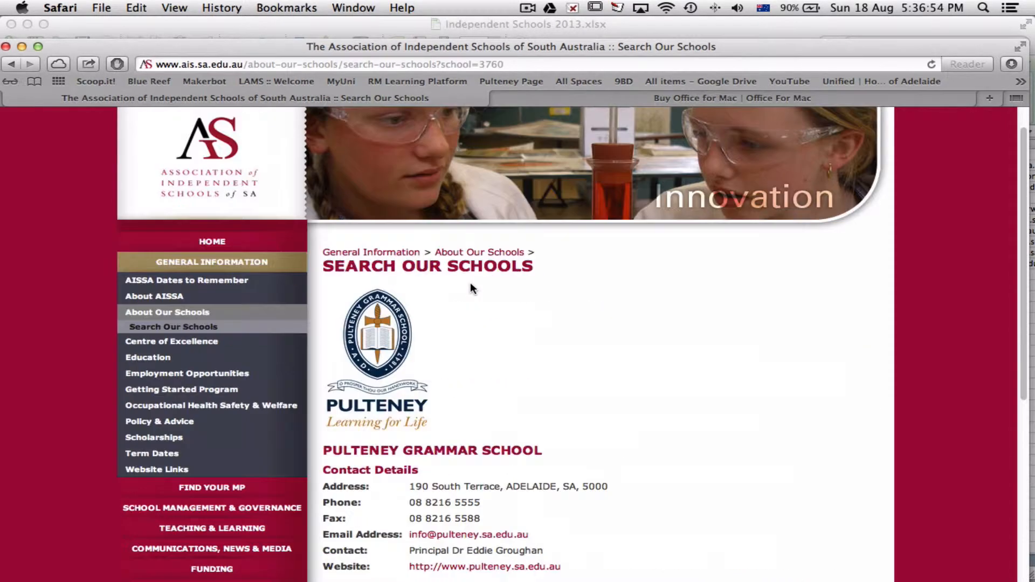
# Return to the Excel workbook and highlight the principals' first and last names, followed by the mail column entries
pyautogui.click(22, 47)
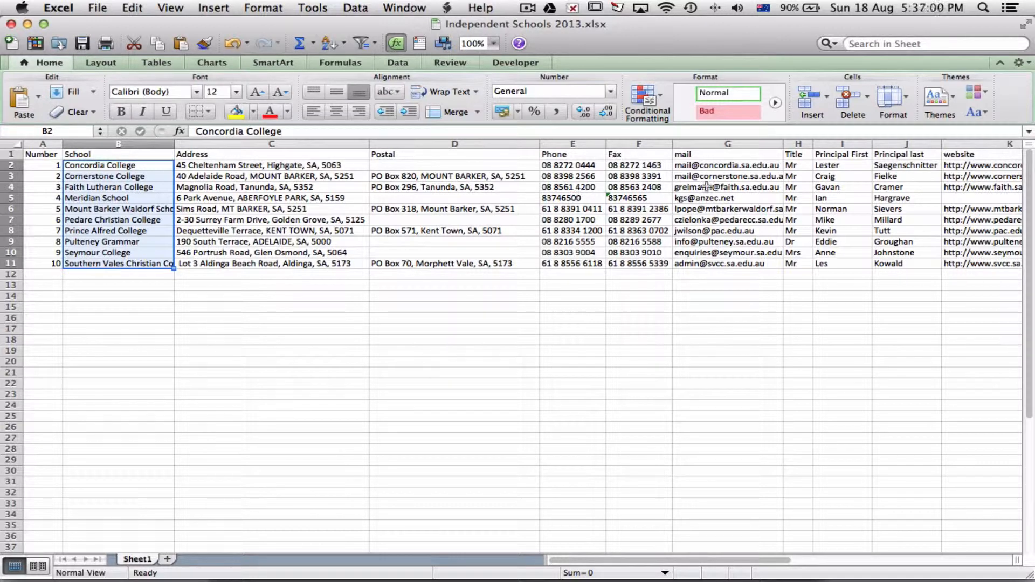
pyautogui.moveTo(824, 165); pyautogui.dragTo(897, 262)
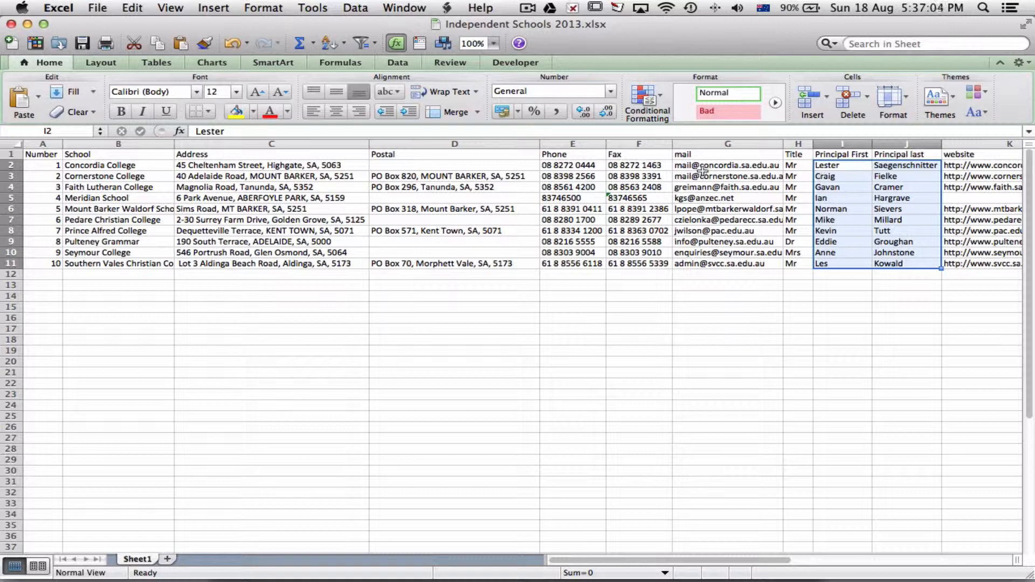
pyautogui.moveTo(702, 171); pyautogui.dragTo(709, 267)
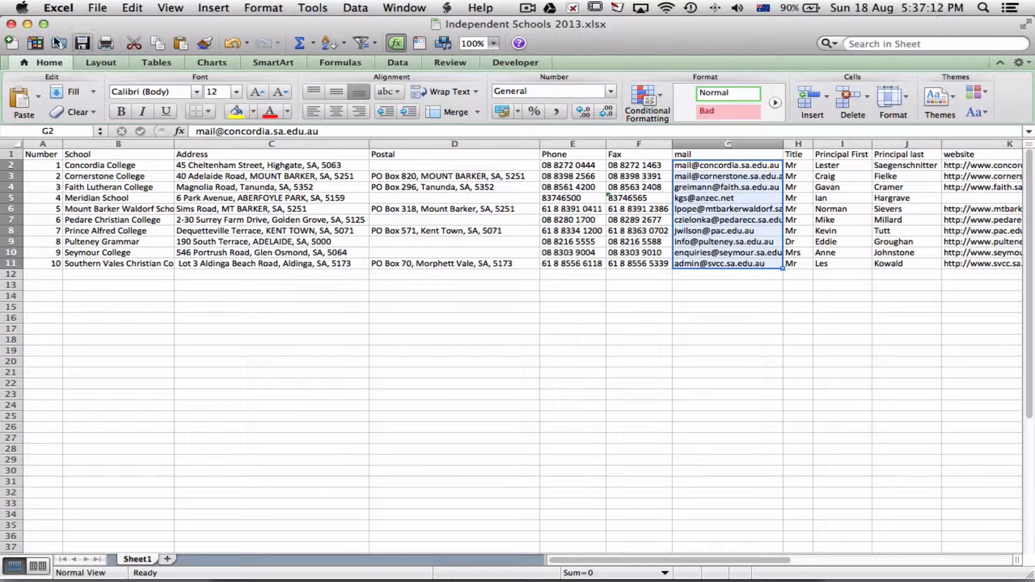
# Switch to the blank Word document and check that the Mail Merge Manager is turned on
pyautogui.click(29, 25)
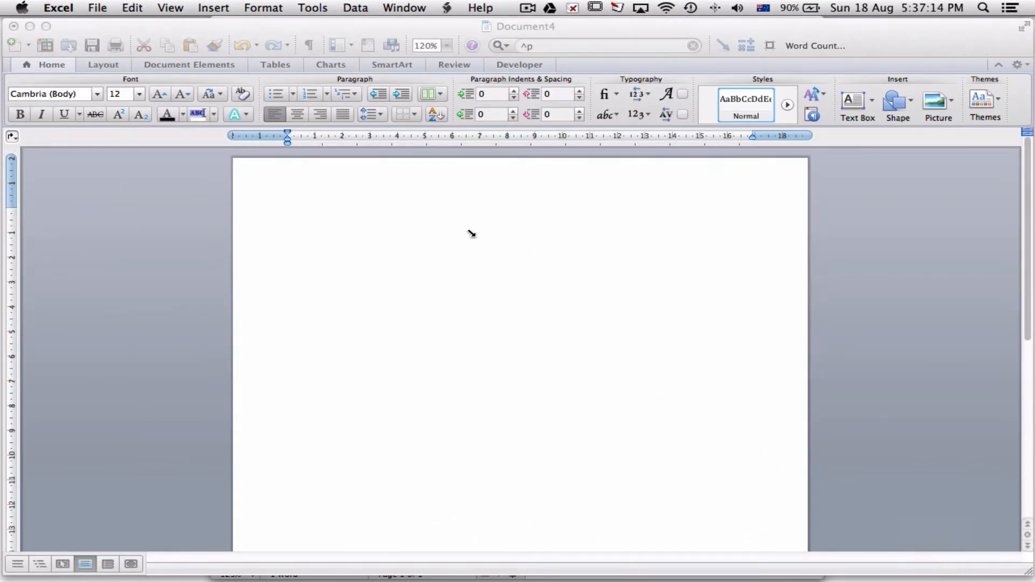
pyautogui.click(464, 230)
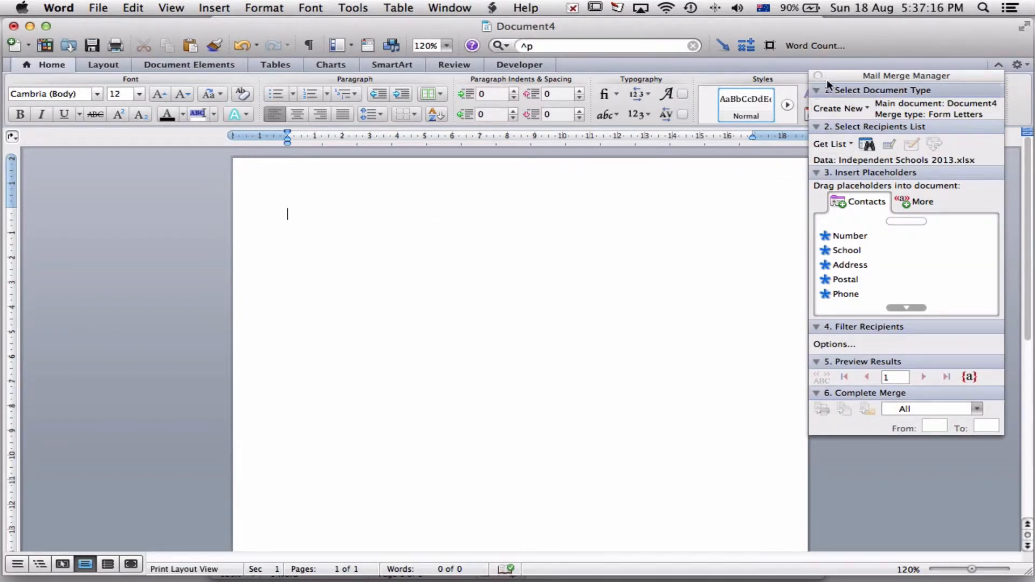
pyautogui.click(344, 9)
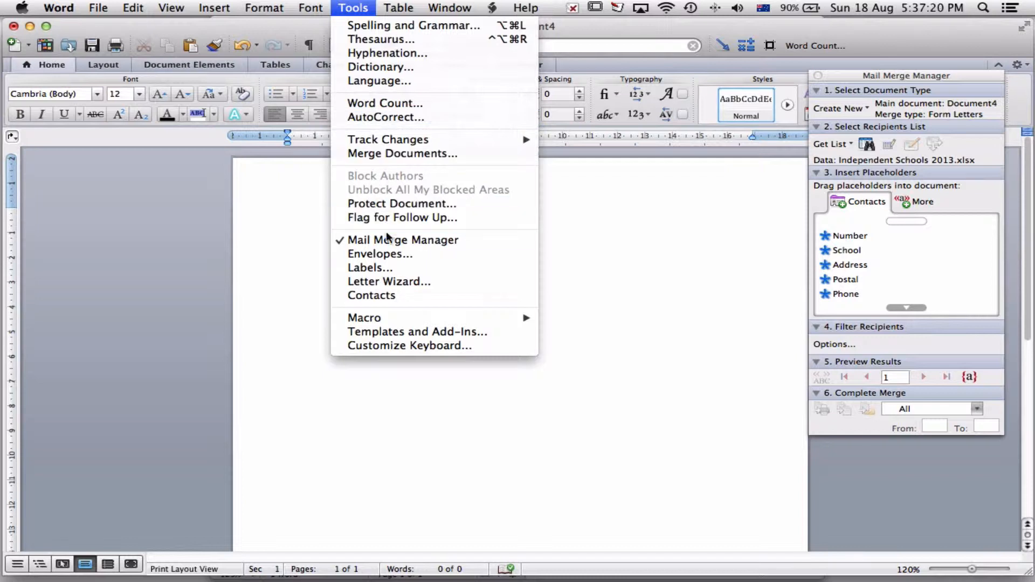
pyautogui.click(606, 277)
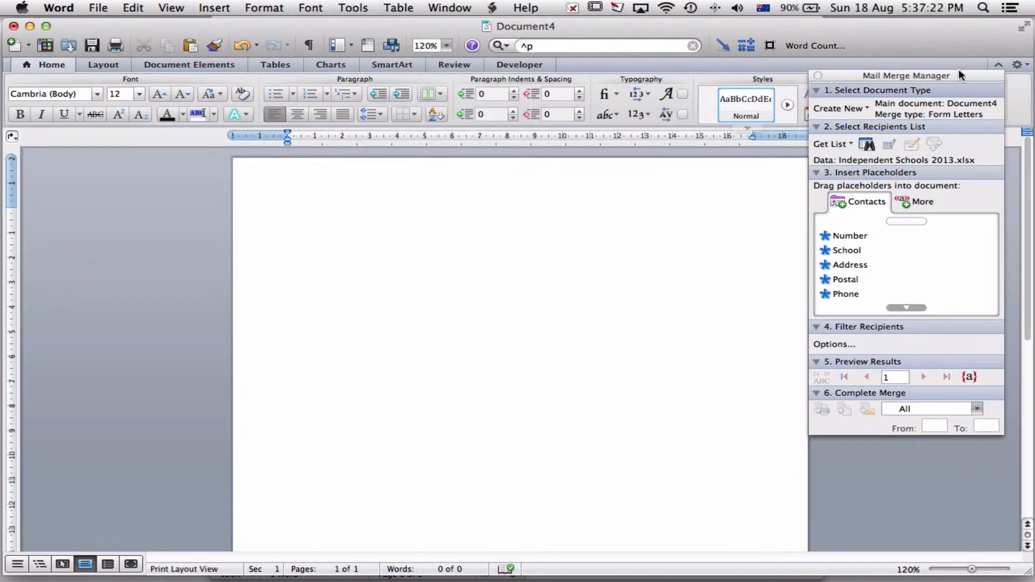
# Set Independent Schools 2013.xlsx from the Desktop as the mail merge data source, using the entire worksheet of Sheet1
pyautogui.click(864, 109)
pyautogui.click(862, 132)
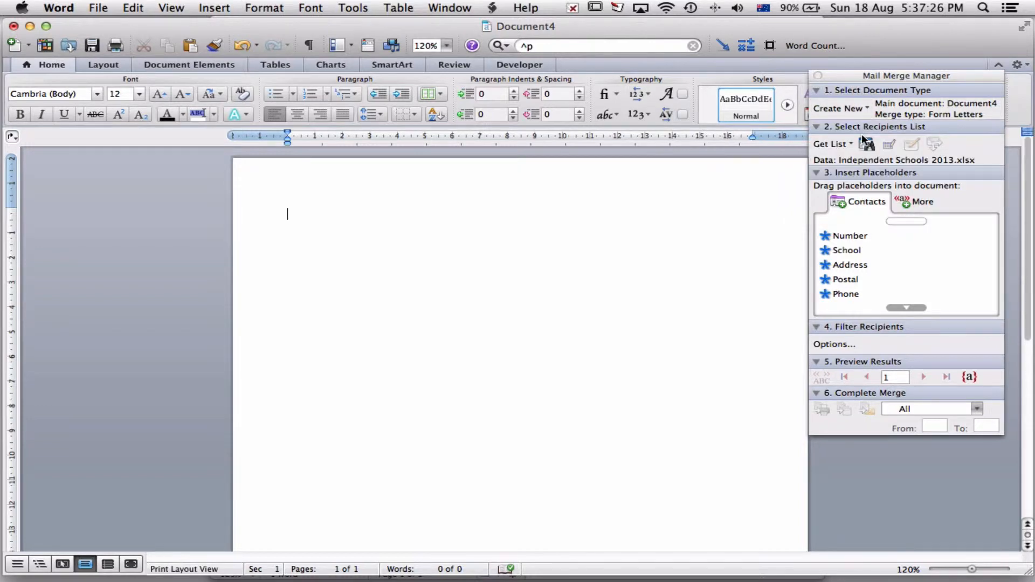
pyautogui.click(844, 146)
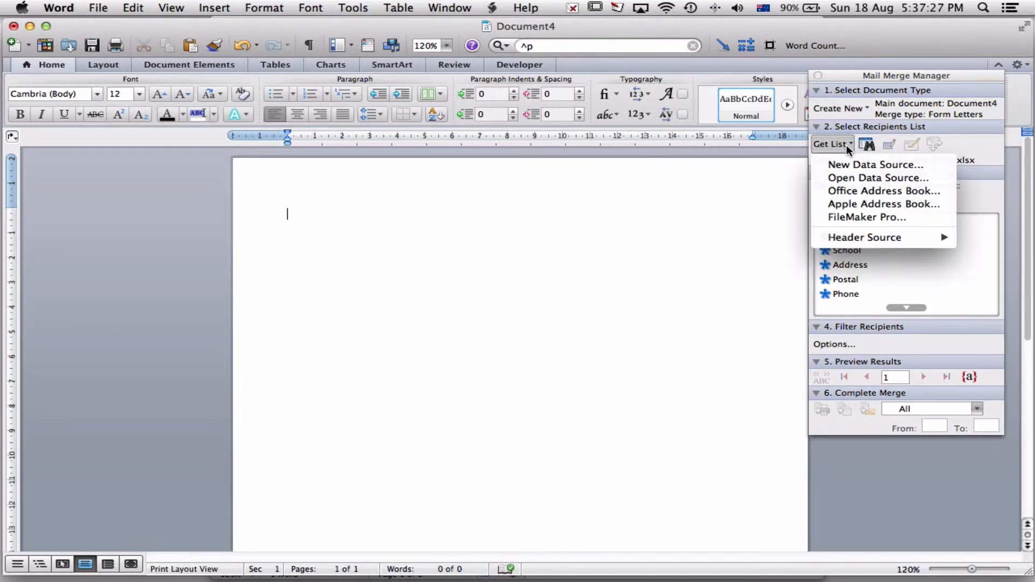
pyautogui.click(863, 178)
pyautogui.click(467, 165)
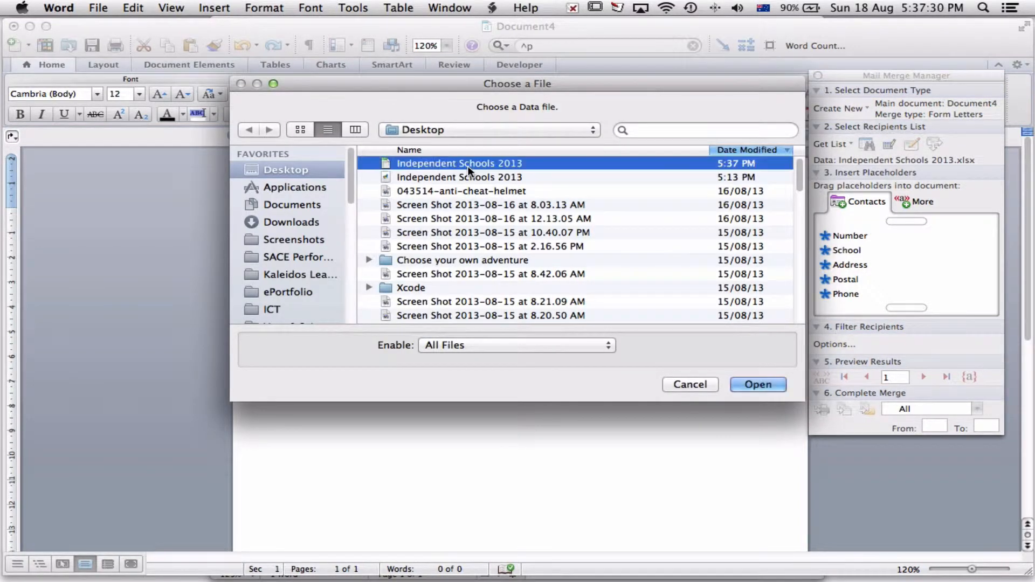
pyautogui.click(758, 386)
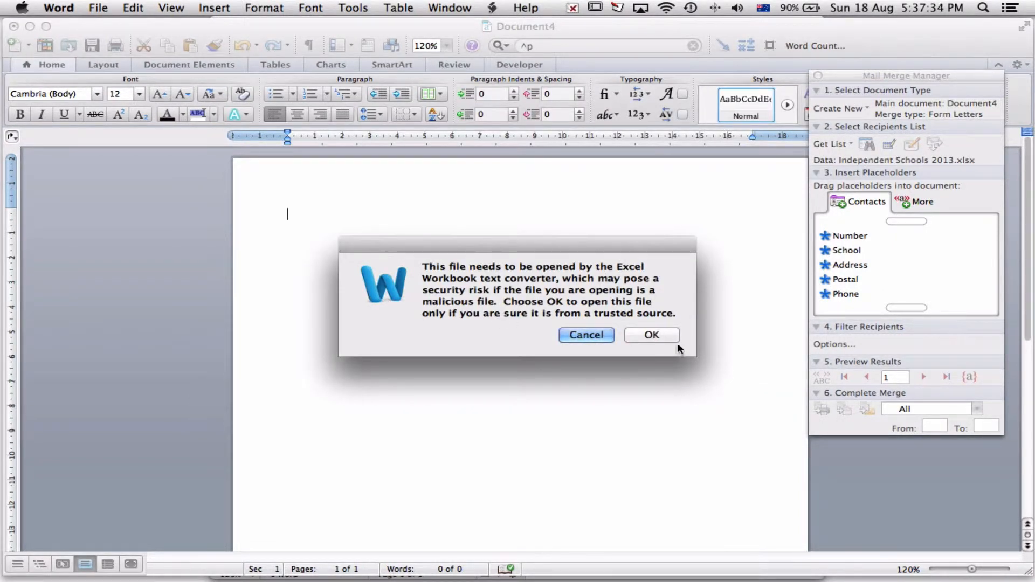
pyautogui.click(651, 335)
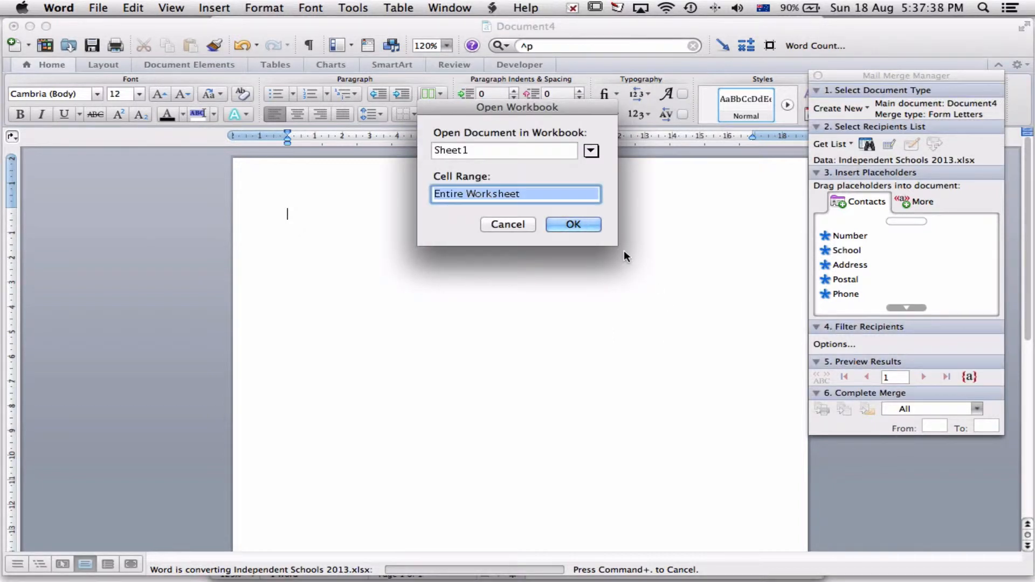
pyautogui.click(590, 225)
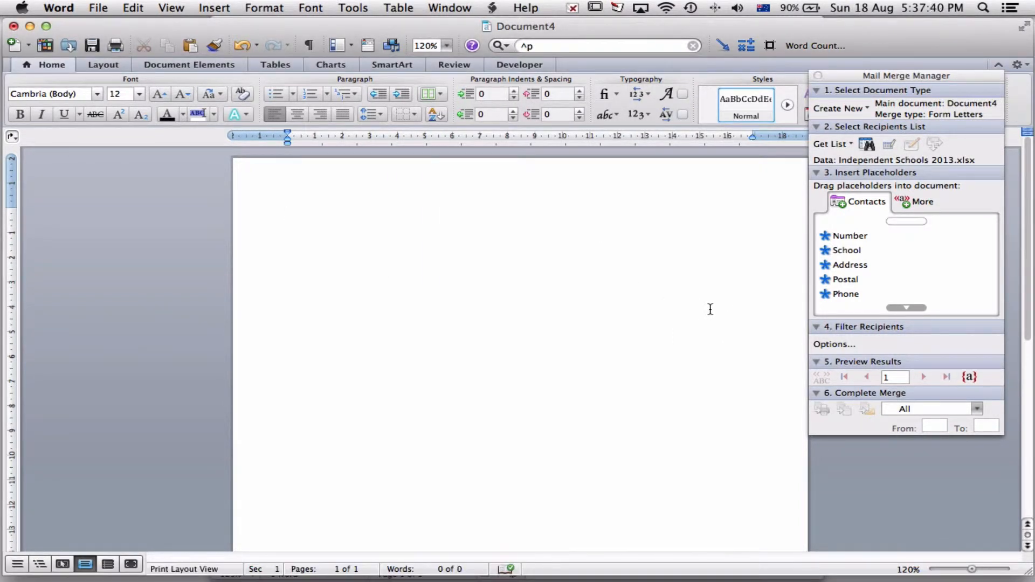
# Look through the merge field placeholders available from the recipients list
pyautogui.scroll(-5, 867, 266)
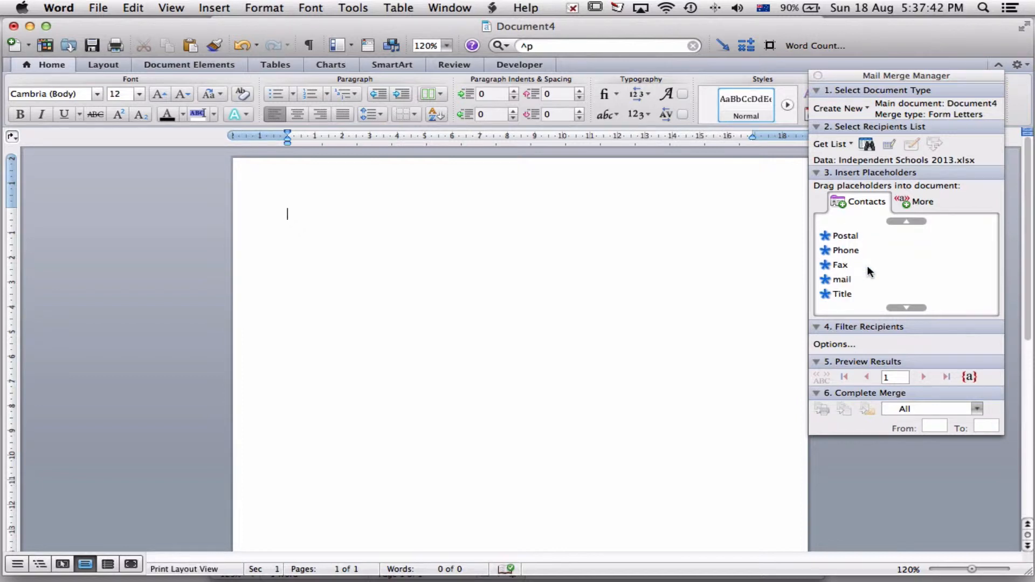
pyautogui.scroll(-1, 866, 267)
pyautogui.scroll(6, 870, 274)
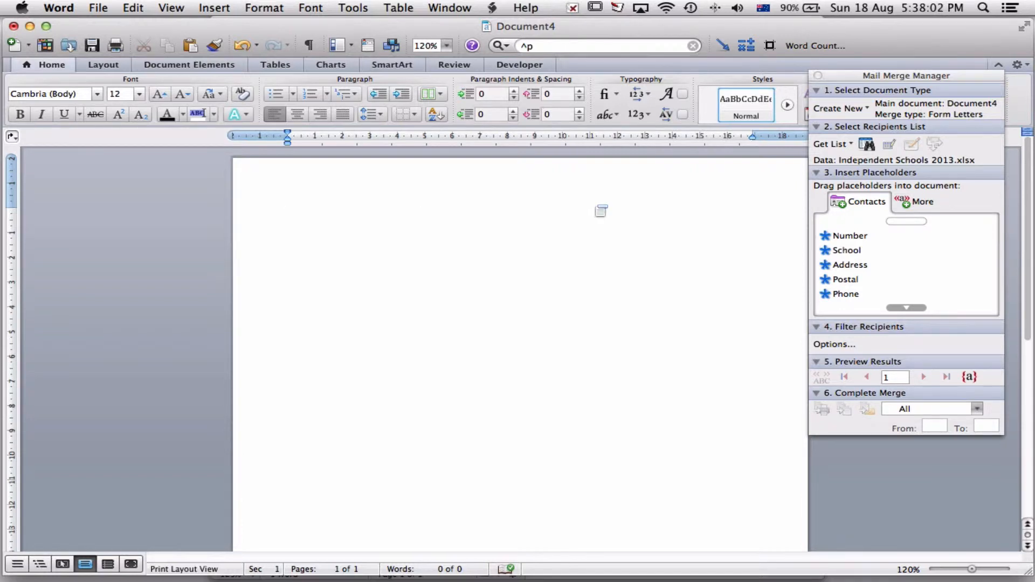
# Build the greeting line from the Title, Principal_First and Principal_last placeholders with a closing comma, and briefly preview the merged data
pyautogui.scroll(-2, 906, 268)
pyautogui.scroll(-1, 904, 266)
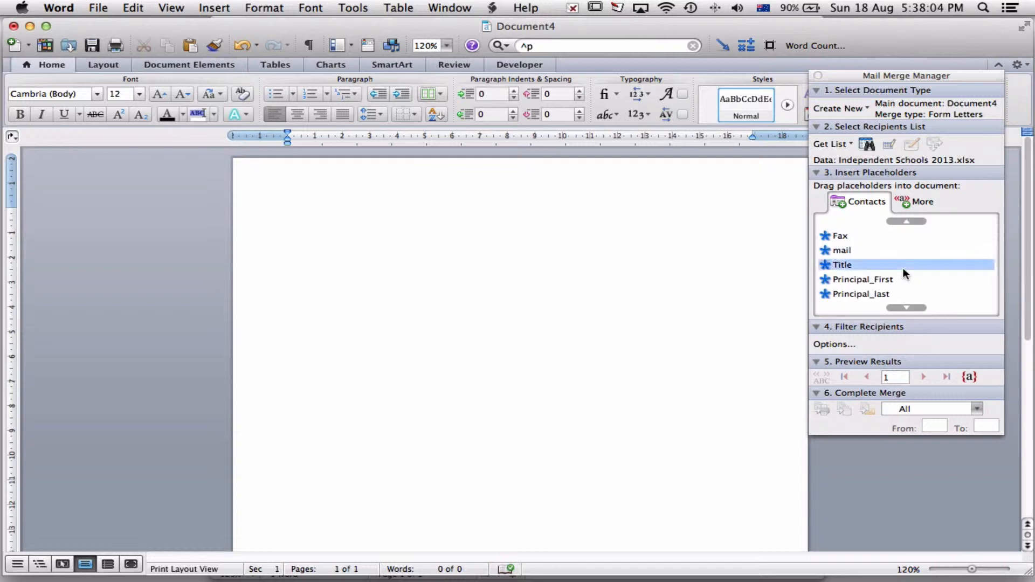
pyautogui.moveTo(860, 265); pyautogui.dragTo(300, 217)
pyautogui.moveTo(895, 280); pyautogui.dragTo(330, 215)
pyautogui.moveTo(899, 303); pyautogui.dragTo(451, 208)
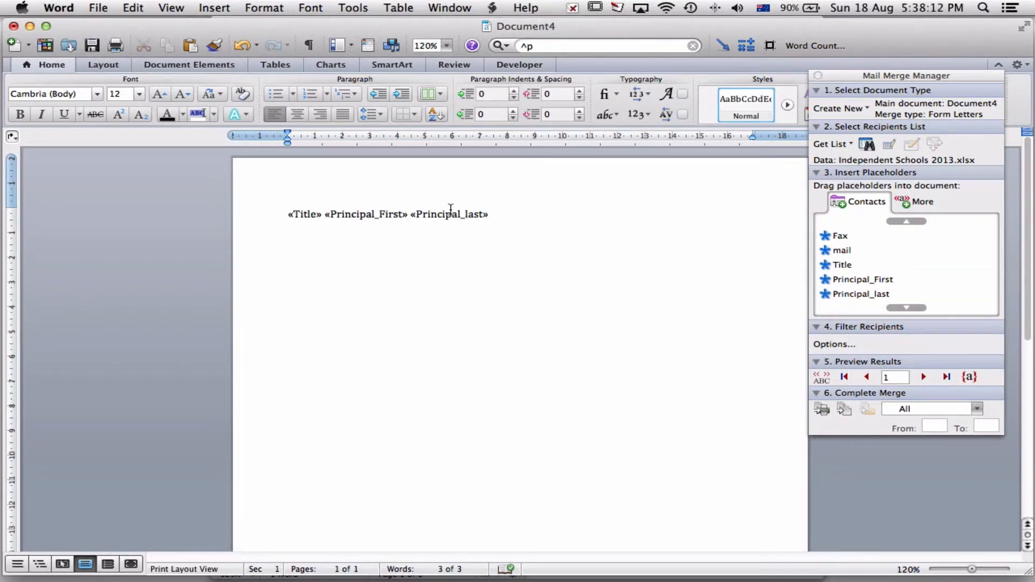
pyautogui.write(',')
pyautogui.click(821, 378)
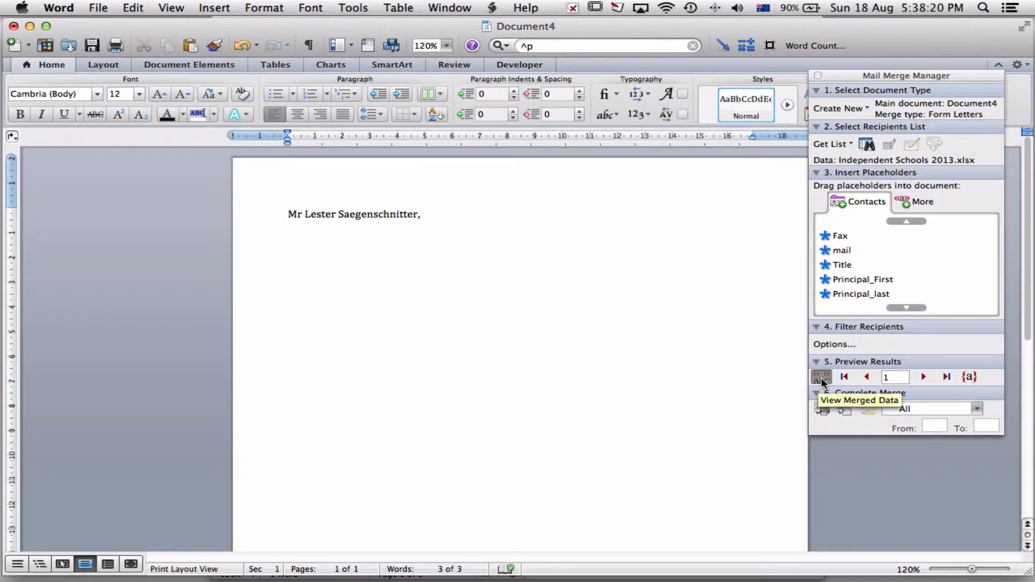
pyautogui.click(821, 379)
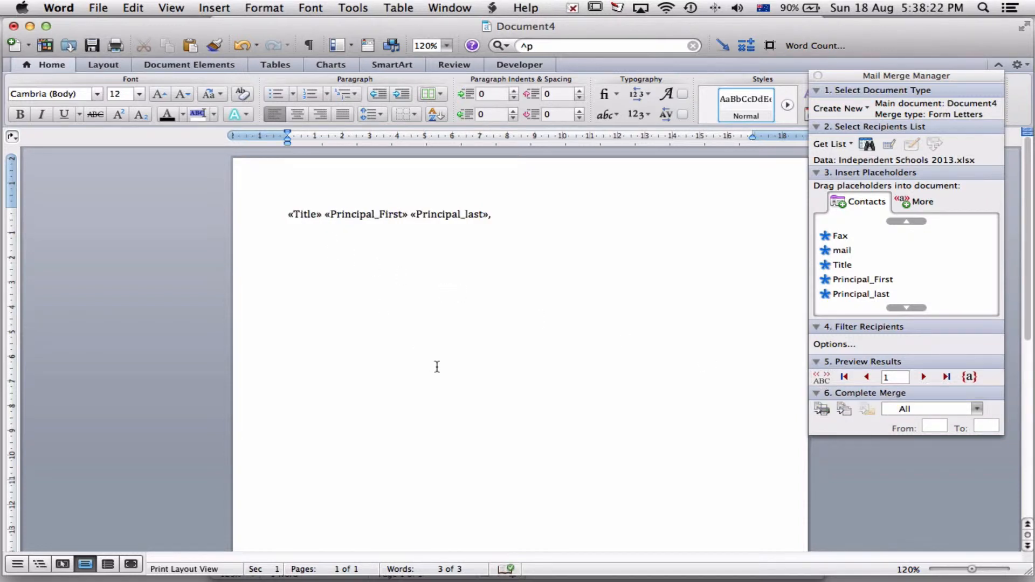
# Write below the greeting: "I have just finished my teaching degree and believe that I am the best teacher in the world."
pyautogui.write('ave just finished my')
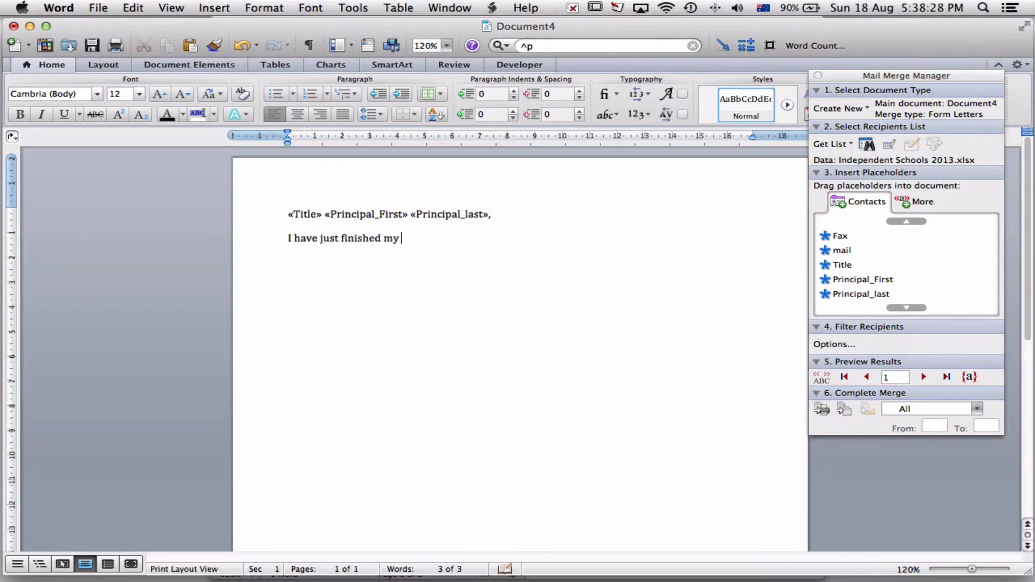
pyautogui.write(' teaching degre')
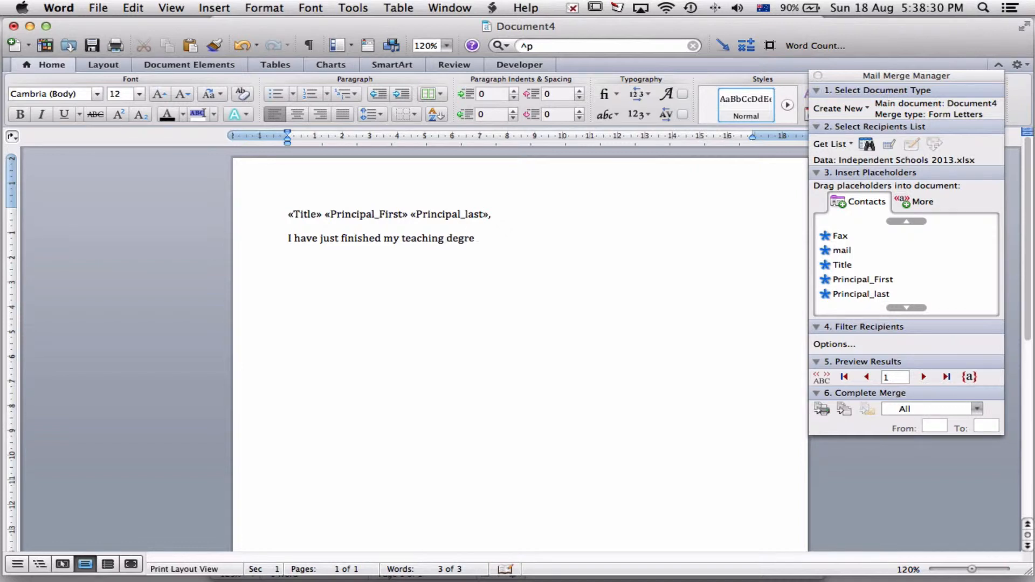
pyautogui.write('e and believe that I am')
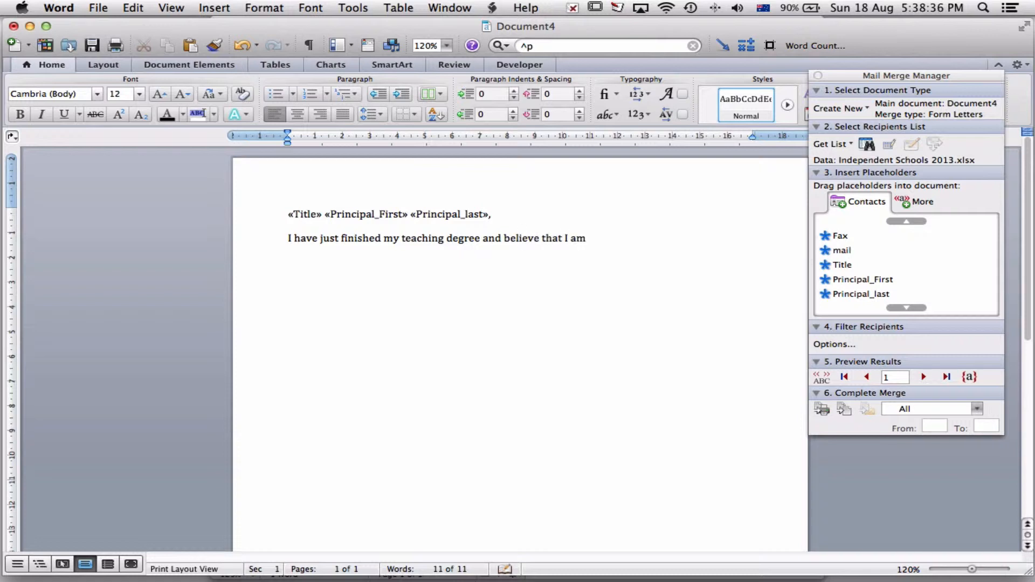
pyautogui.write(' the best teacher in the world.')
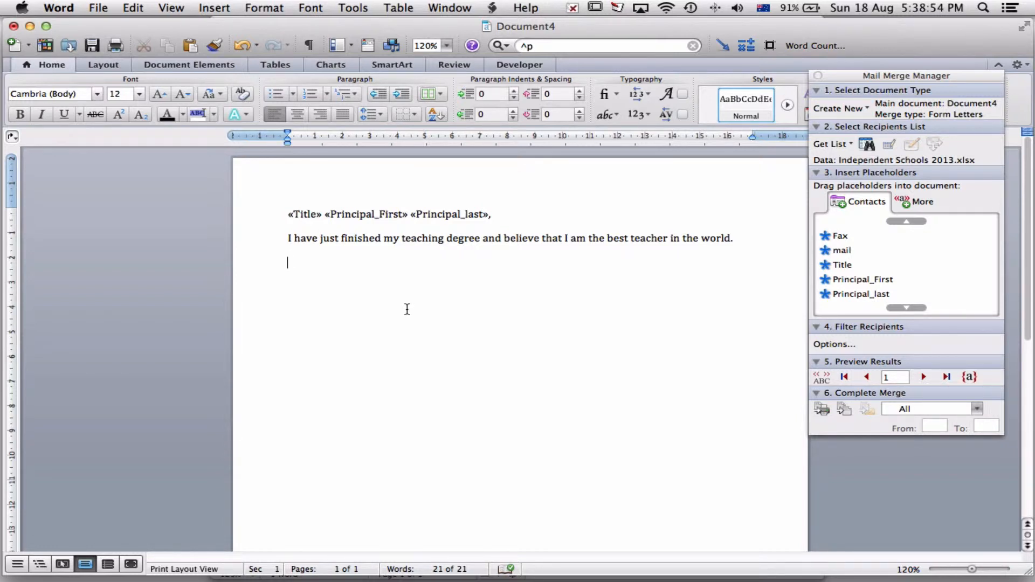
pyautogui.moveTo(296, 267); pyautogui.dragTo(314, 269)
pyautogui.click(301, 262)
# Switch to the Independent Schools 2013 workbook in Excel and look across its columns past website
pyautogui.click(950, 569)
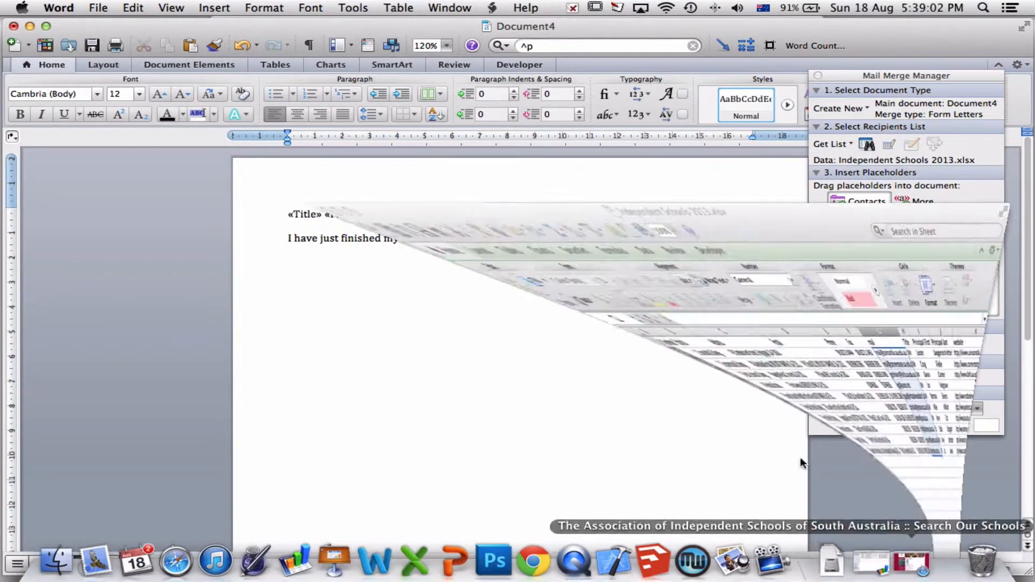
pyautogui.click(131, 188)
pyautogui.press('Tab')
pyautogui.press('Tab')
pyautogui.press('Tab')
pyautogui.press('Tab')
pyautogui.press('Tab')
pyautogui.press('Tab')
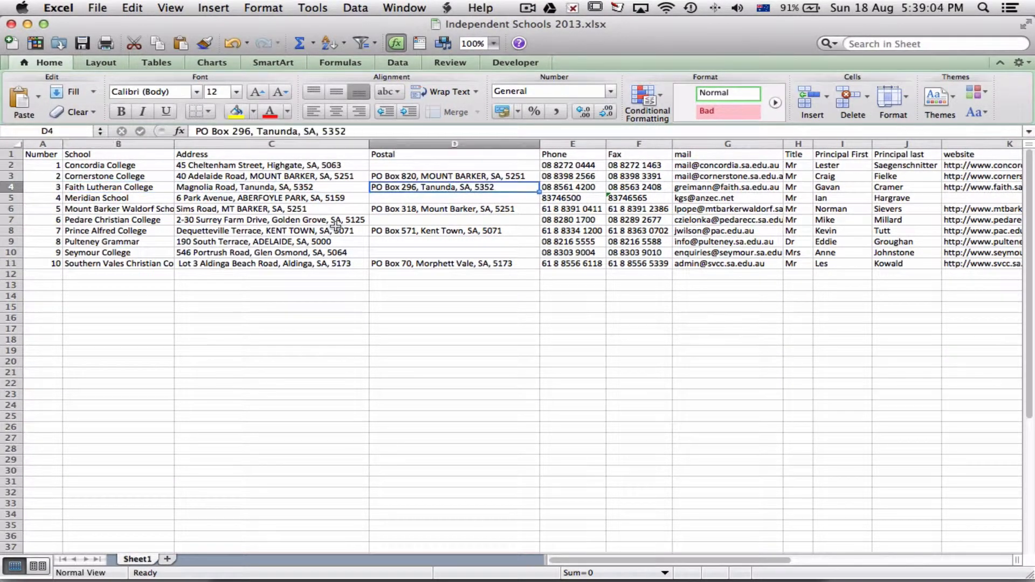
pyautogui.press('Tab')
pyautogui.press('Tab')
pyautogui.press('Tab')
pyautogui.press('Tab')
pyautogui.press('Tab')
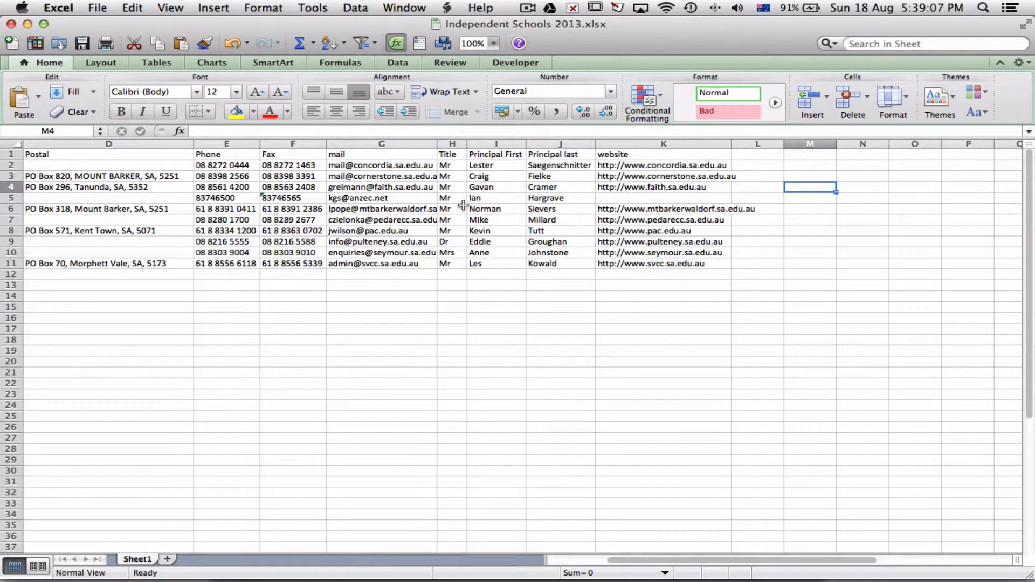
# Highlight the mail column entries and the empty cells beside the website column
pyautogui.click(759, 156)
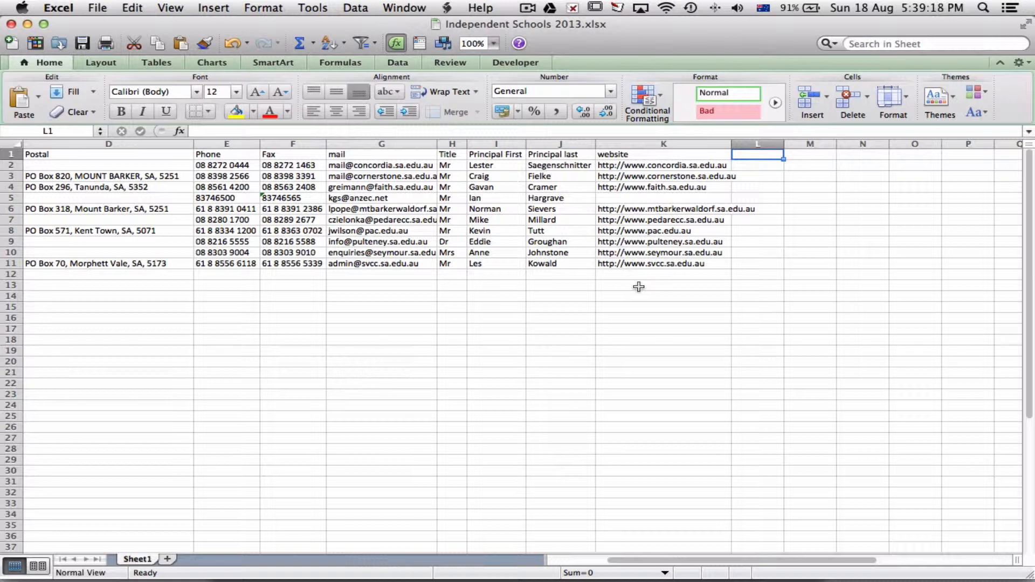
pyautogui.moveTo(407, 174); pyautogui.dragTo(408, 263)
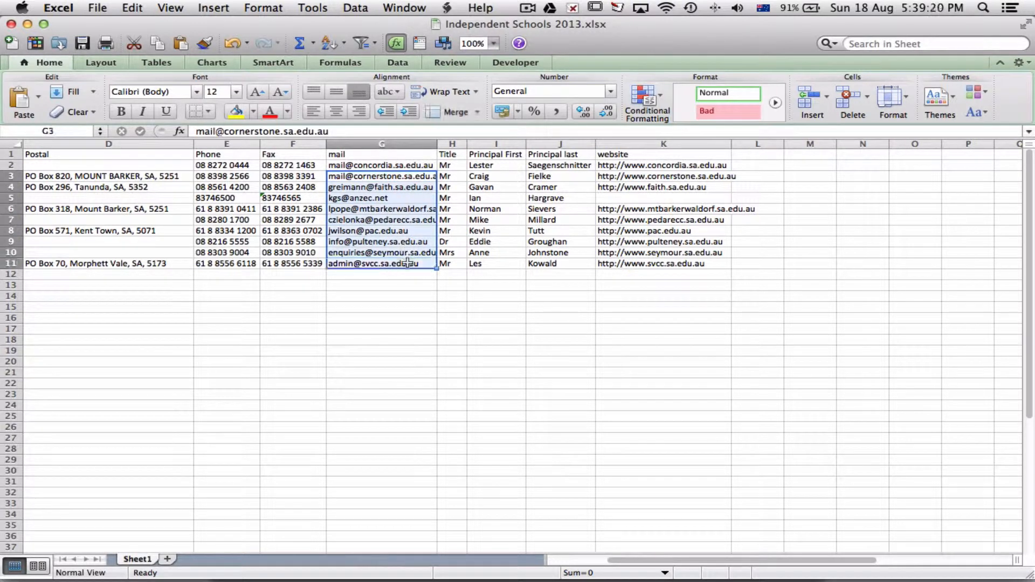
pyautogui.moveTo(399, 167); pyautogui.dragTo(404, 263)
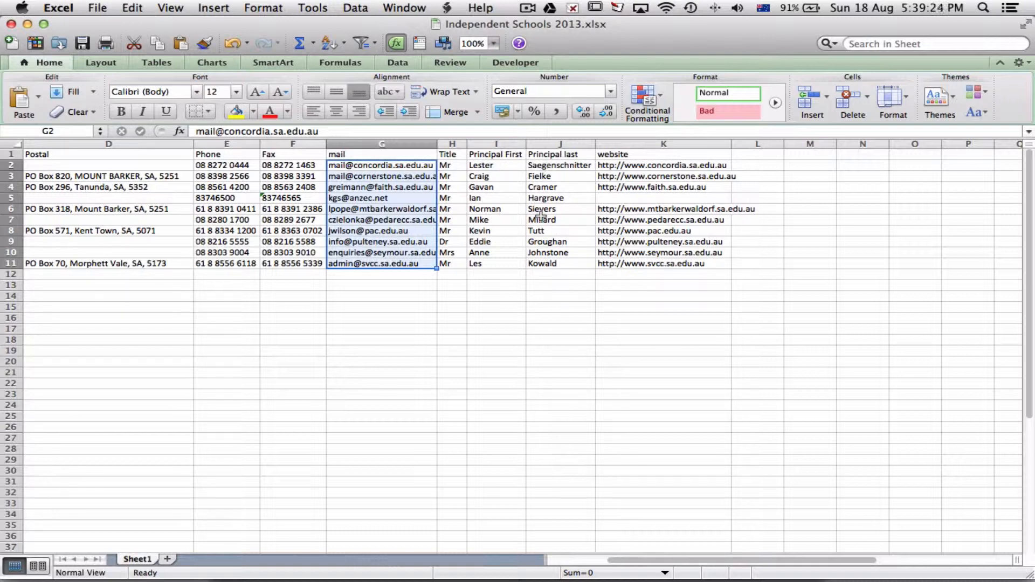
pyautogui.moveTo(798, 567)
pyautogui.mouseDown()
pyautogui.moveTo(694, 561)
pyautogui.moveTo(792, 563)
pyautogui.mouseUp()
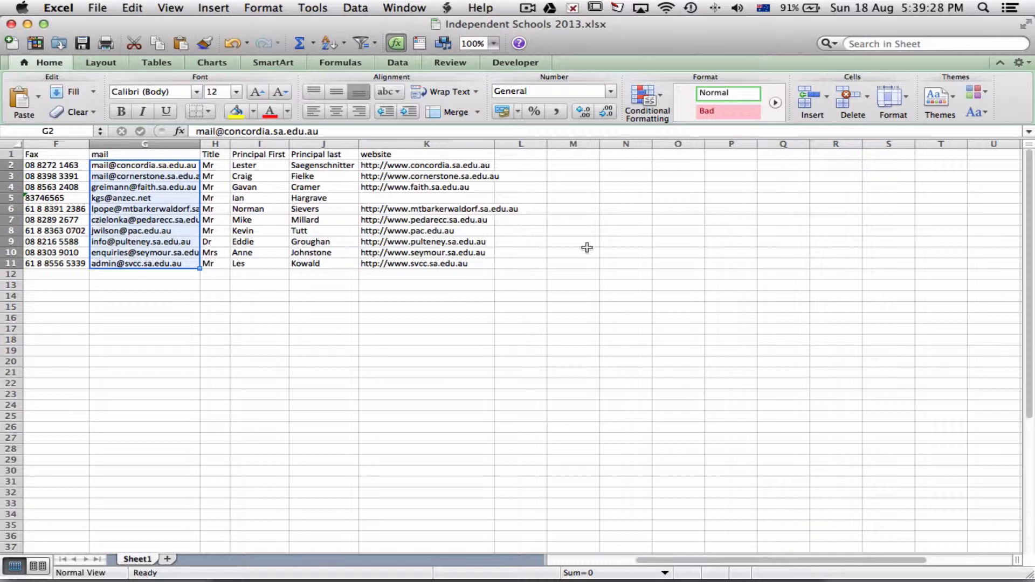
pyautogui.moveTo(531, 167); pyautogui.dragTo(531, 267)
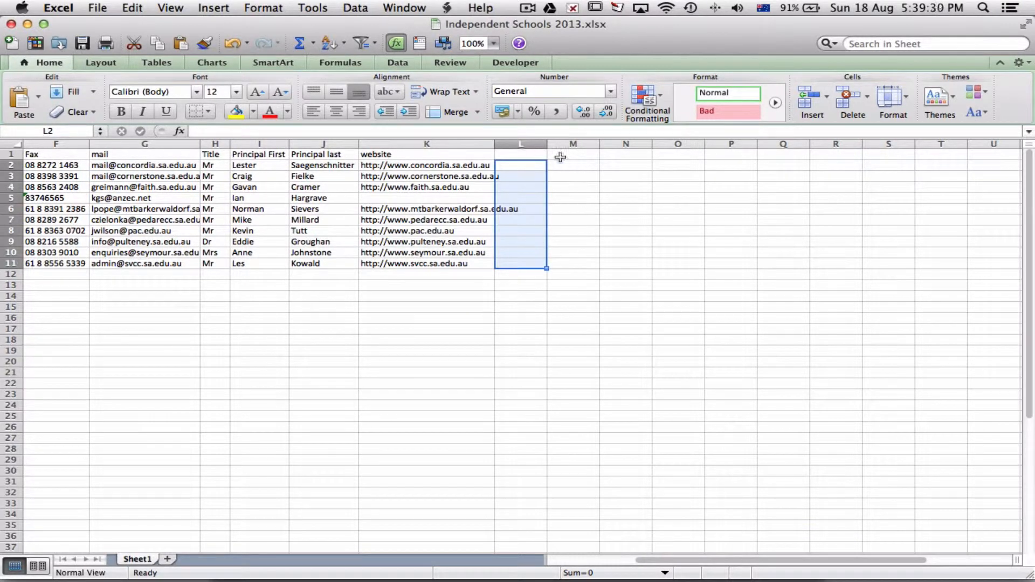
pyautogui.click(528, 168)
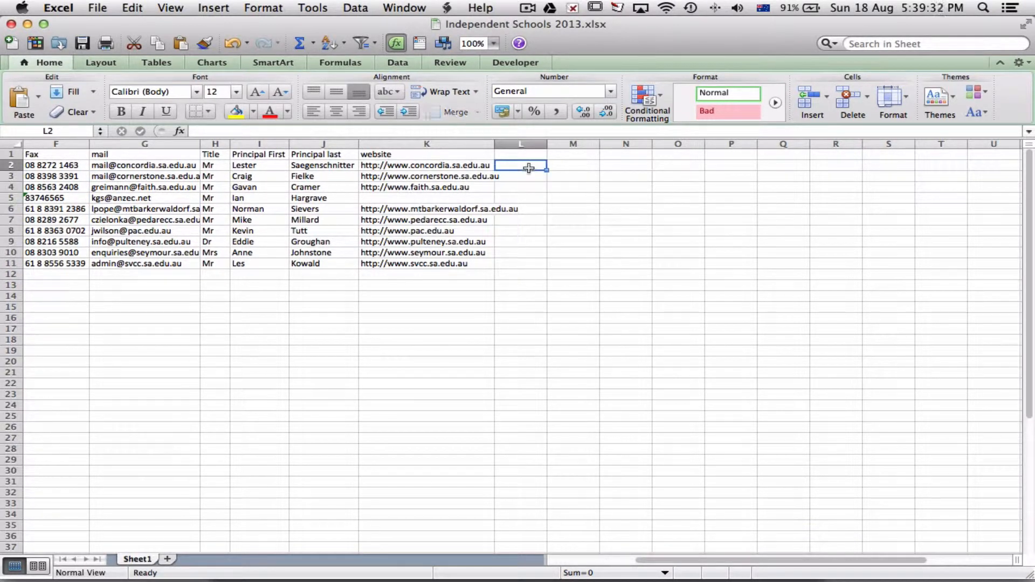
# Enter the comment "Highly integrated school, with lots of innovation" in cell L9 for Pulteney Grammar
pyautogui.click(516, 244)
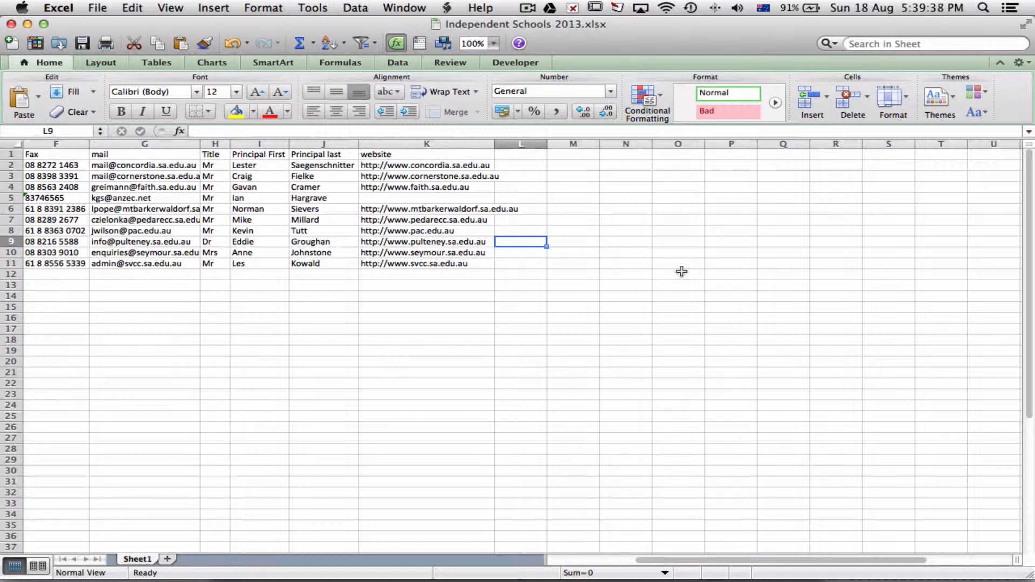
pyautogui.write('Highly ')
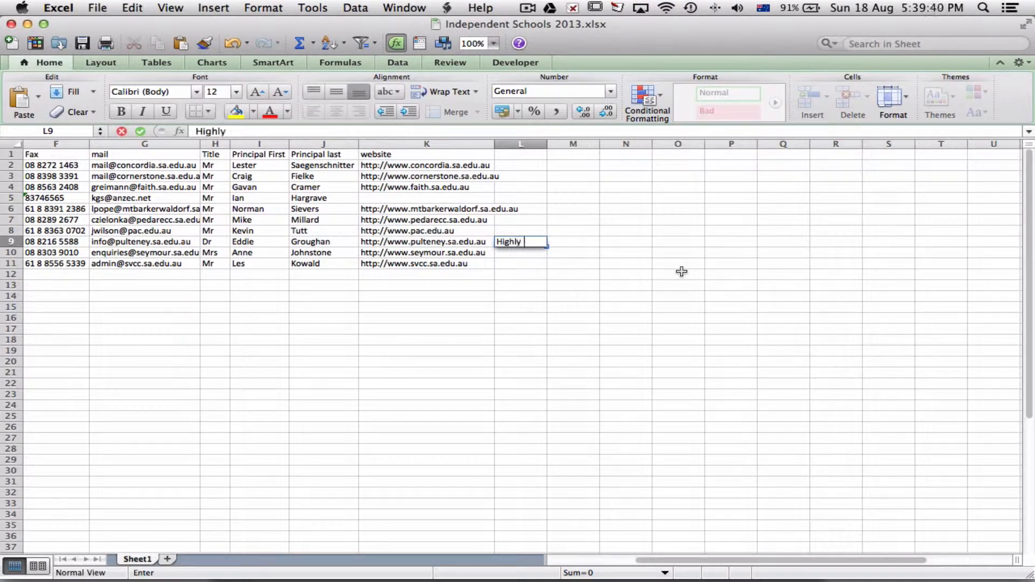
pyautogui.write('integrted')
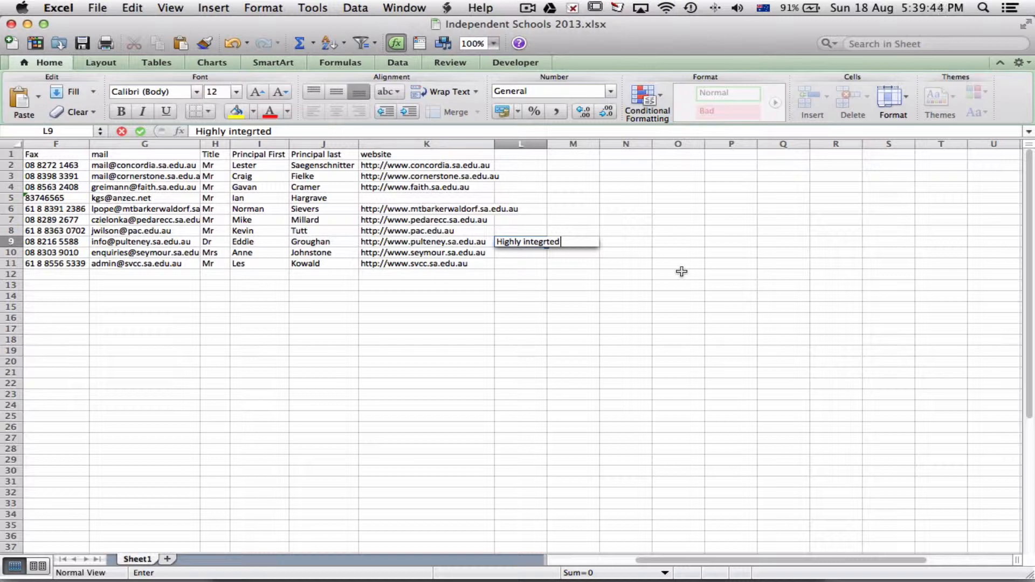
pyautogui.press('BackSpace')
pyautogui.press('BackSpace')
pyautogui.press('BackSpace')
pyautogui.press('BackSpace')
pyautogui.write('aated school, wi')
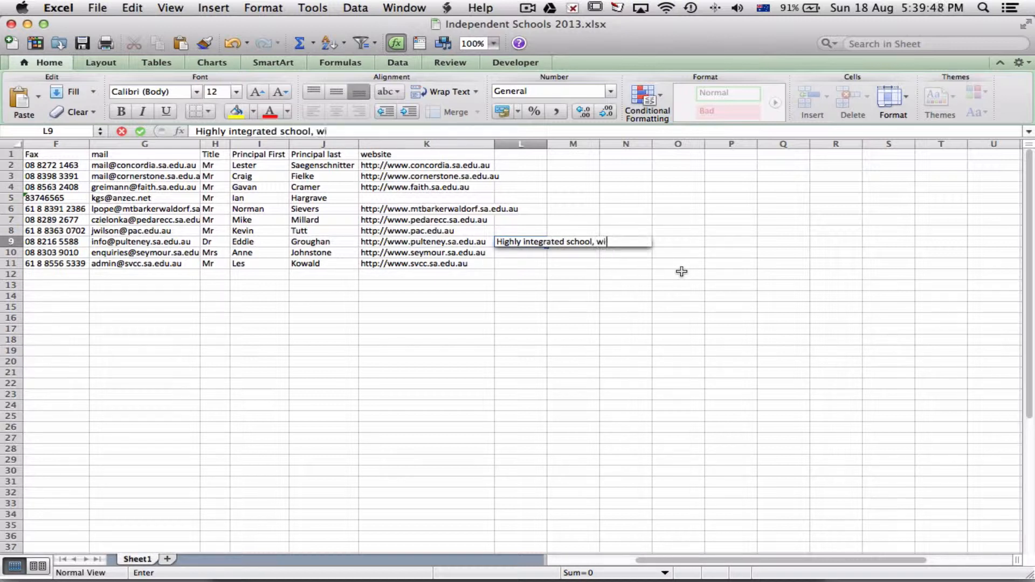
pyautogui.write('th lots of innovation')
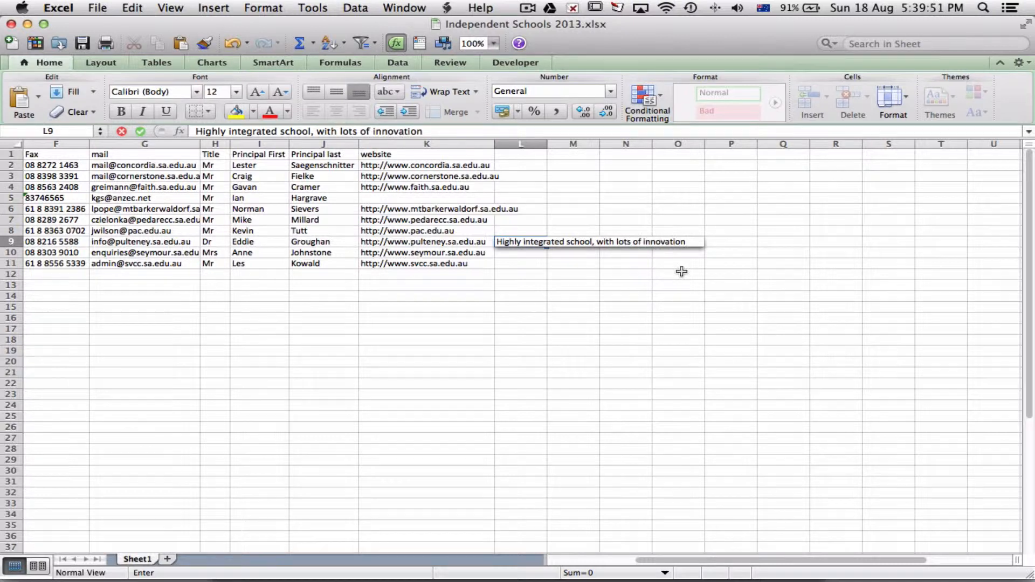
pyautogui.press('Tab')
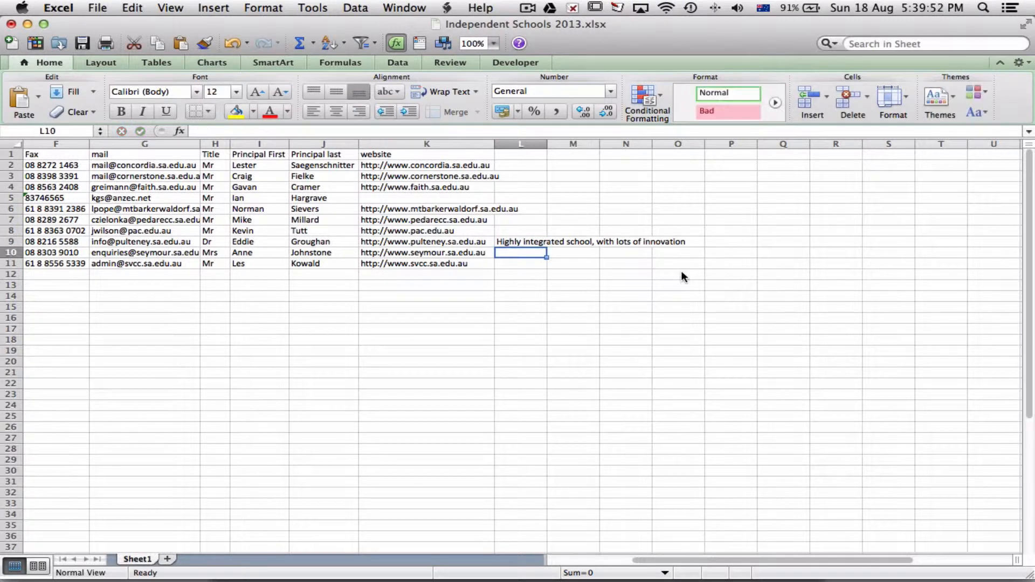
# Widen column L, which holds the school comment
pyautogui.click(518, 144)
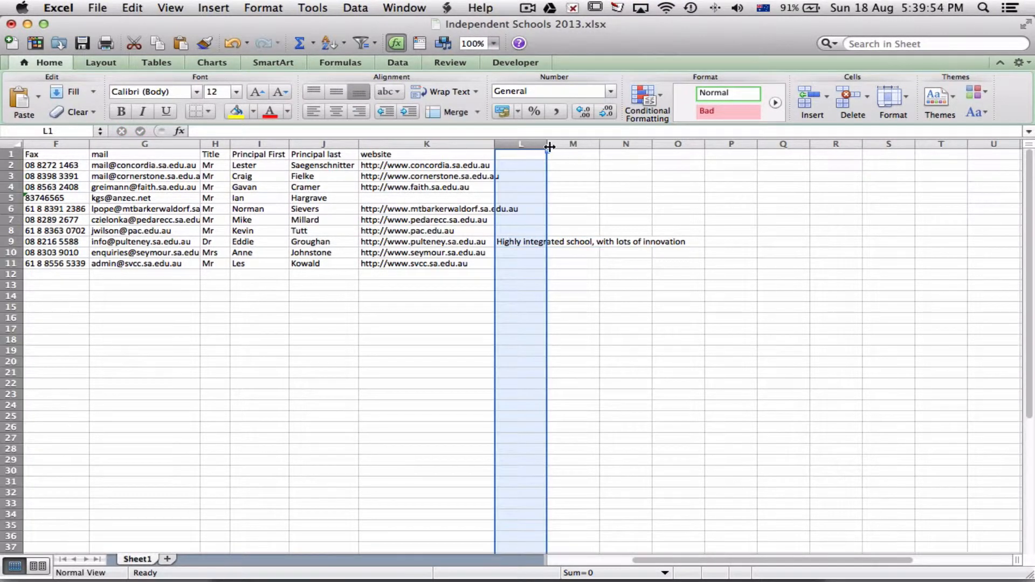
pyautogui.moveTo(547, 144); pyautogui.dragTo(595, 144)
pyautogui.click(537, 155)
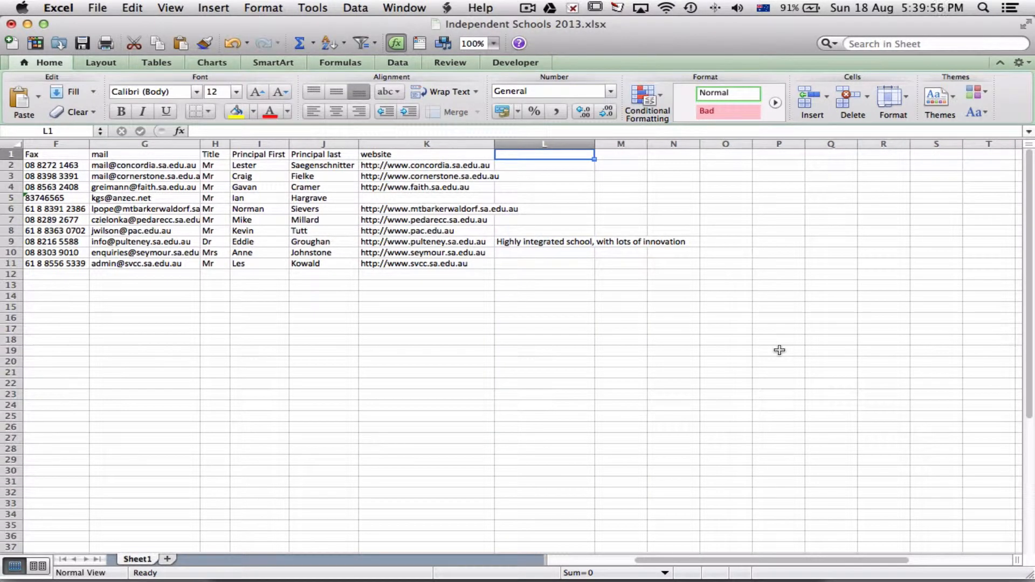
pyautogui.click(616, 241)
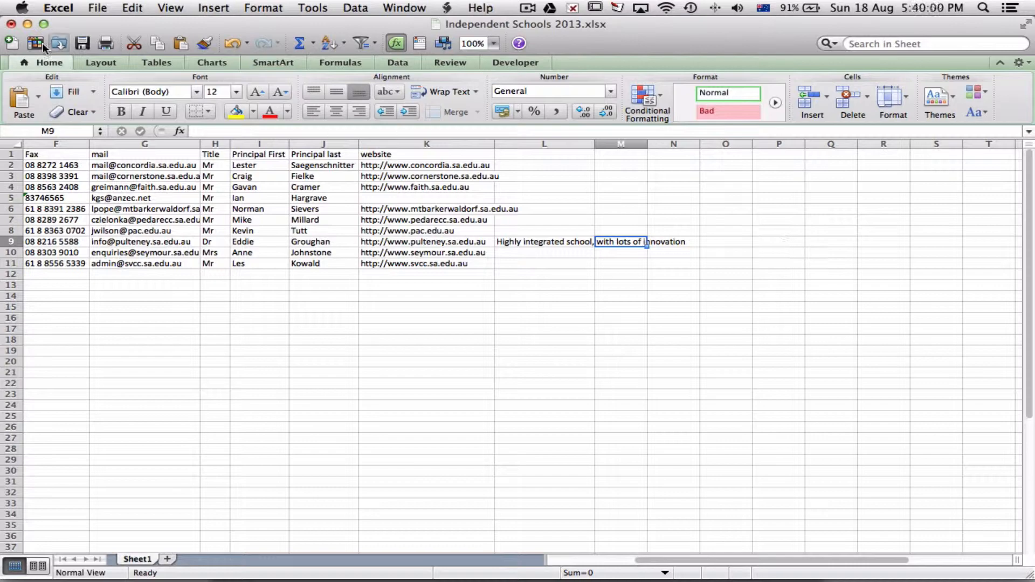
# Minimise the Excel workbook and return to the form letter in Word
pyautogui.moveTo(802, 562); pyautogui.dragTo(701, 561)
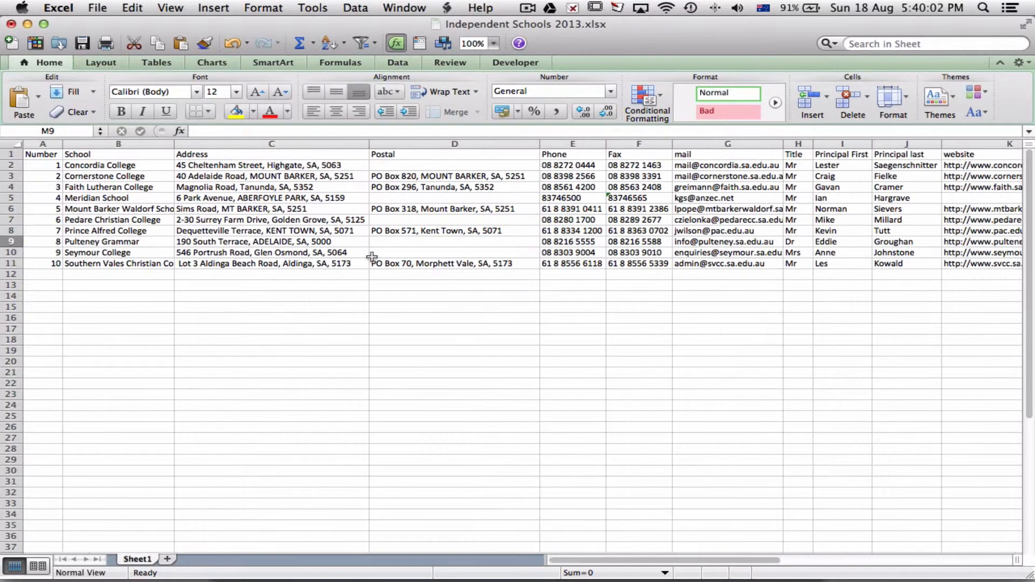
pyautogui.click(28, 24)
pyautogui.click(439, 277)
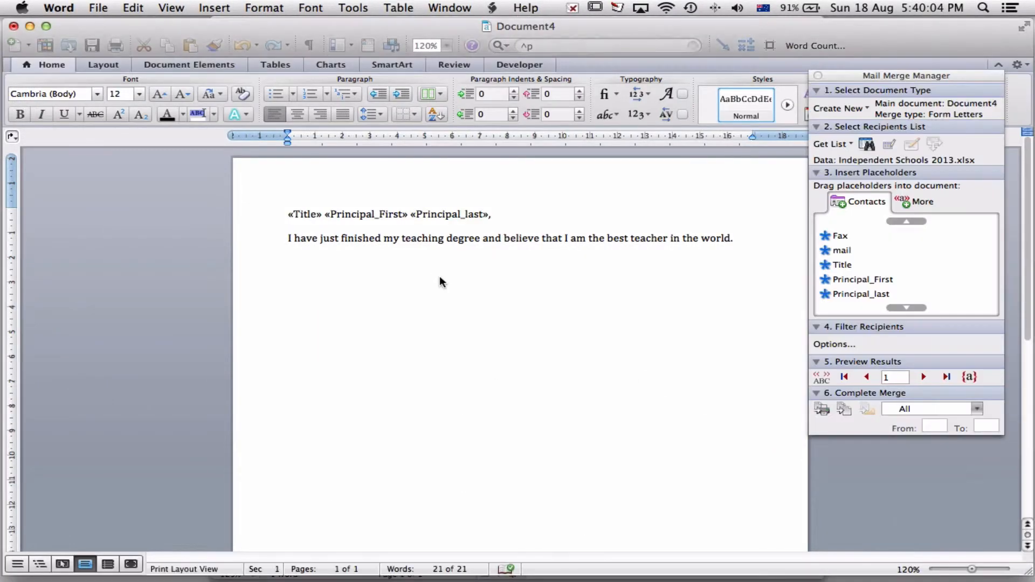
pyautogui.click(863, 252)
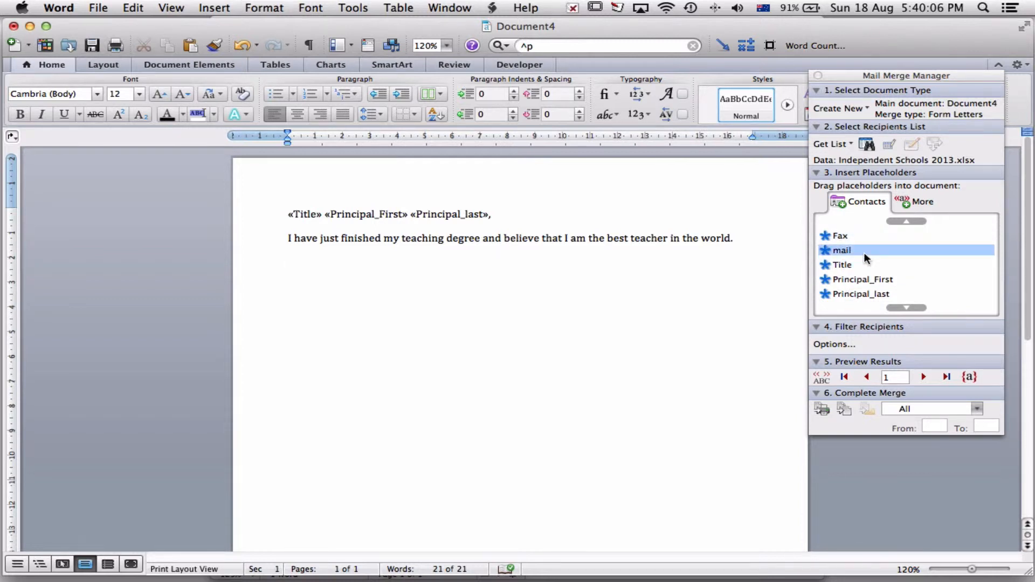
pyautogui.moveTo(863, 252); pyautogui.dragTo(388, 269)
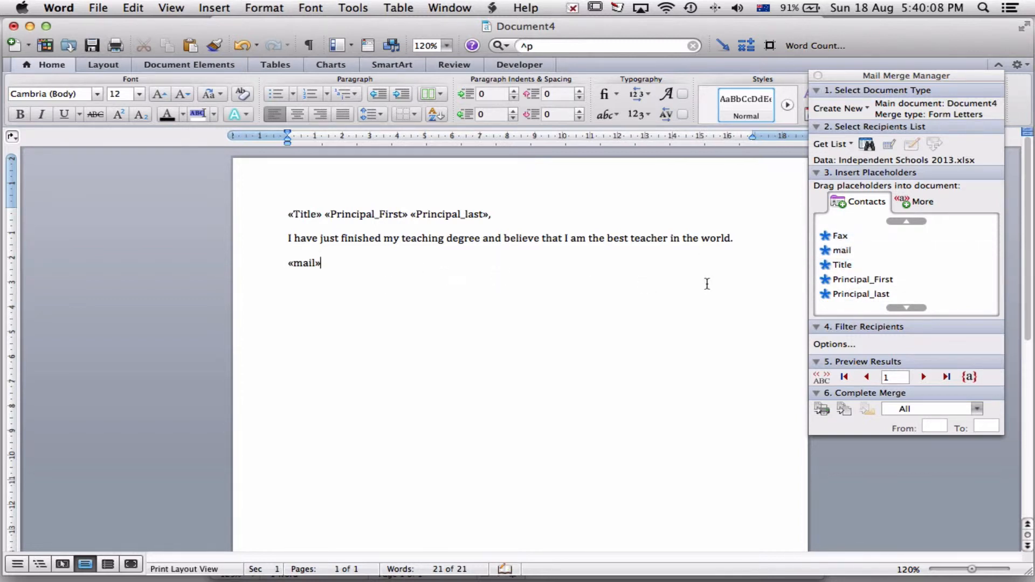
pyautogui.scroll(-1, 858, 281)
pyautogui.click(251, 263)
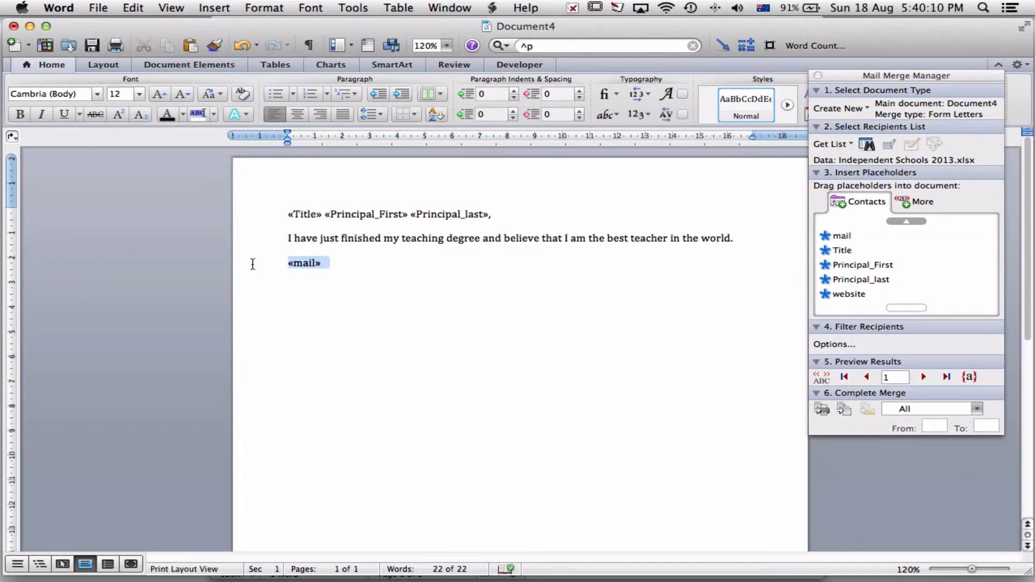
pyautogui.press('BackSpace')
# Insert the website placeholder below the first sentence and precede it on the same line with "I have seen your website:"
pyautogui.moveTo(847, 293); pyautogui.dragTo(343, 263)
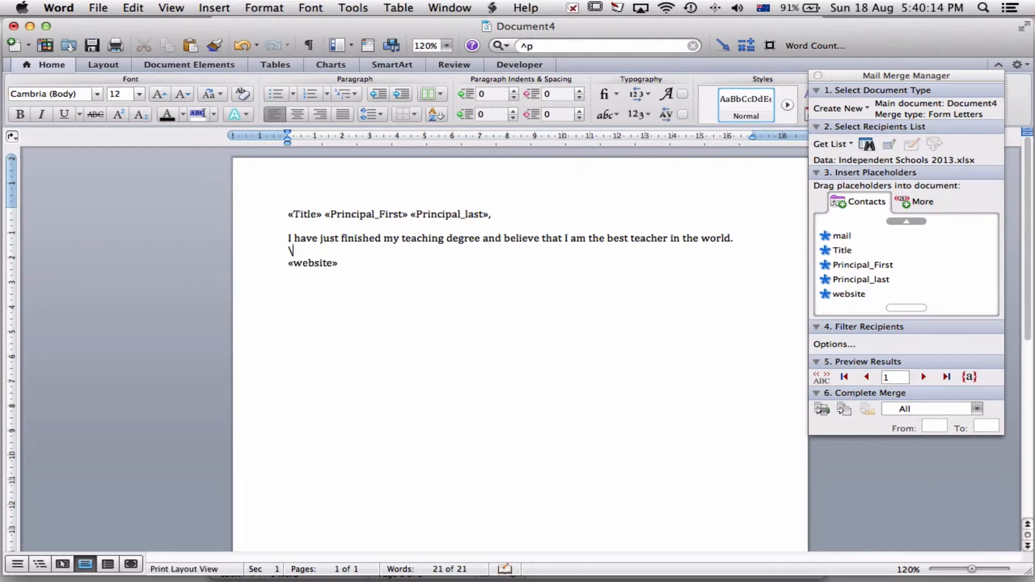
pyautogui.press('Return')
pyautogui.write('I have ')
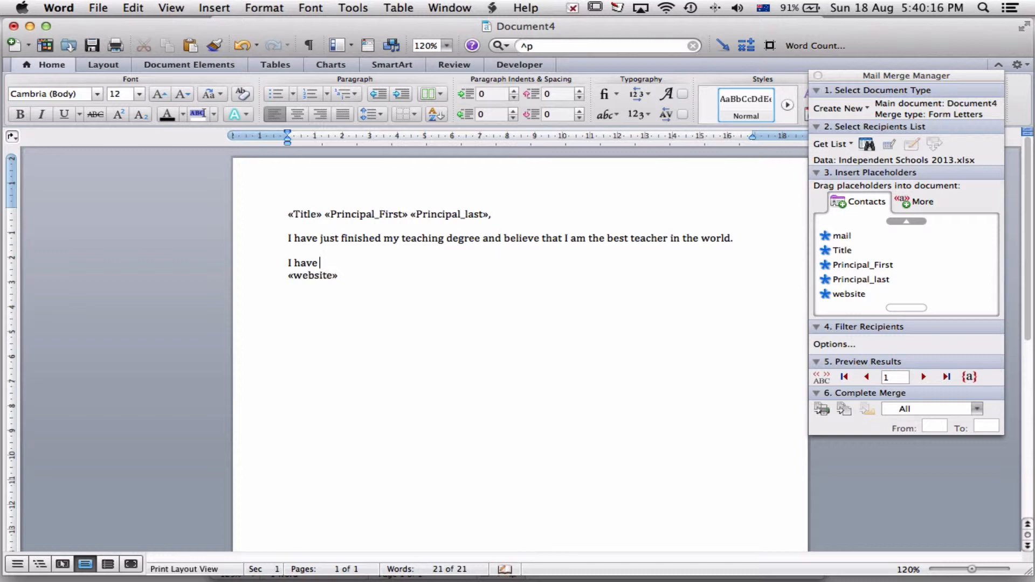
pyautogui.write('seen your website:')
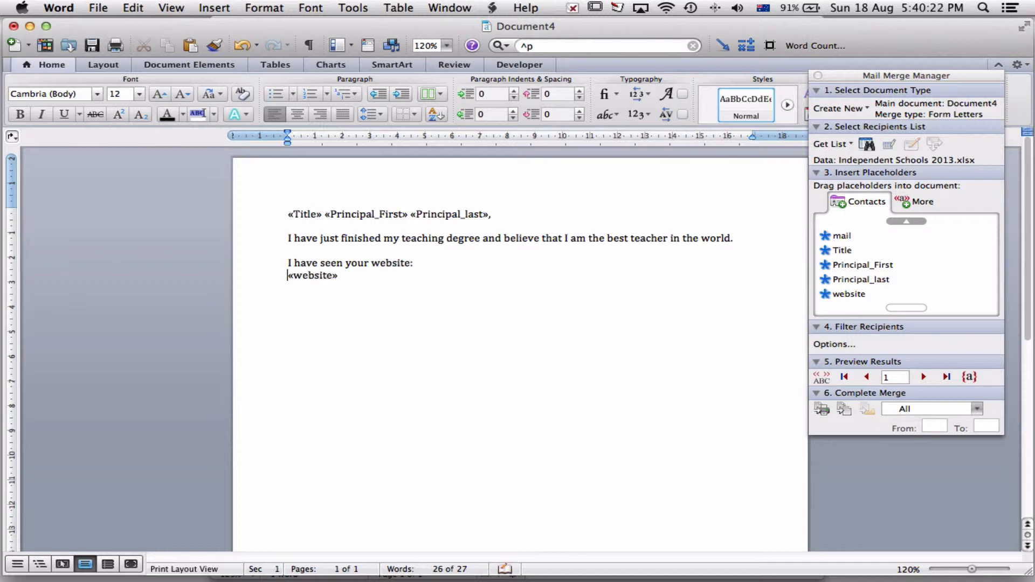
pyautogui.press('BackSpace')
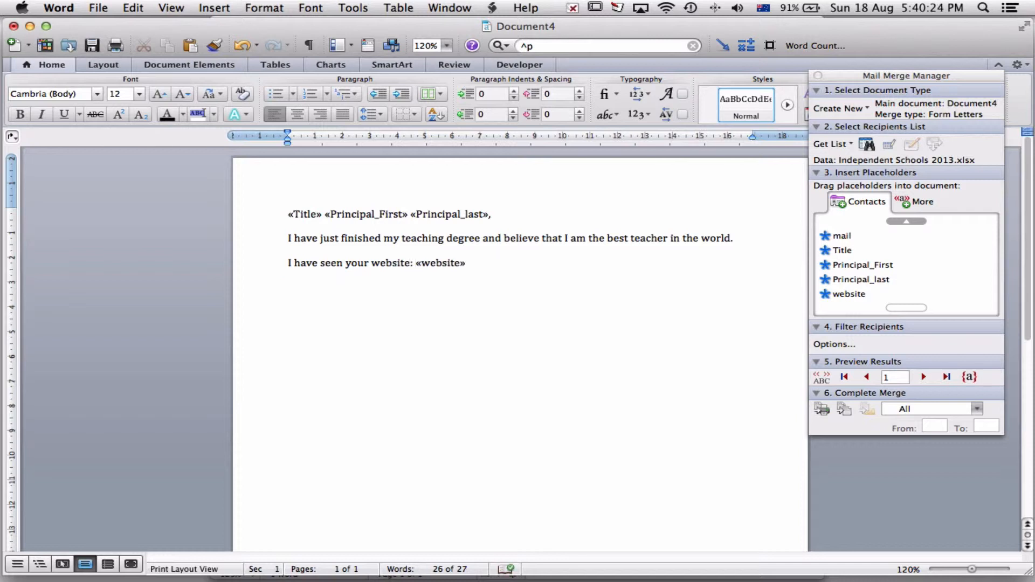
# Complete the sentence after the website placeholder with "and believe that I would be a great asset to your team."
pyautogui.click(548, 263)
pyautogui.write('and believe that I would')
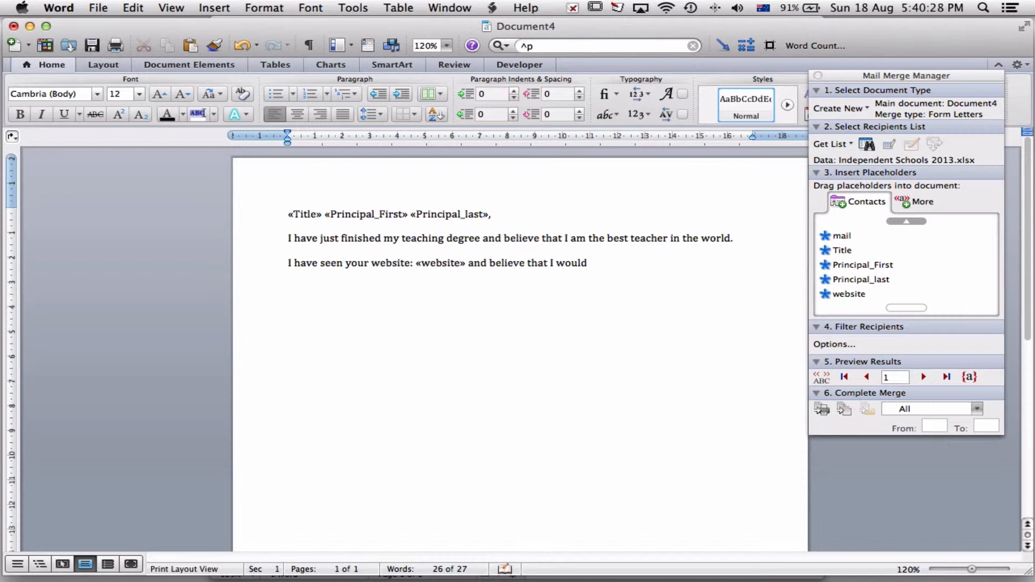
pyautogui.write(' be a great asset to your team. ')
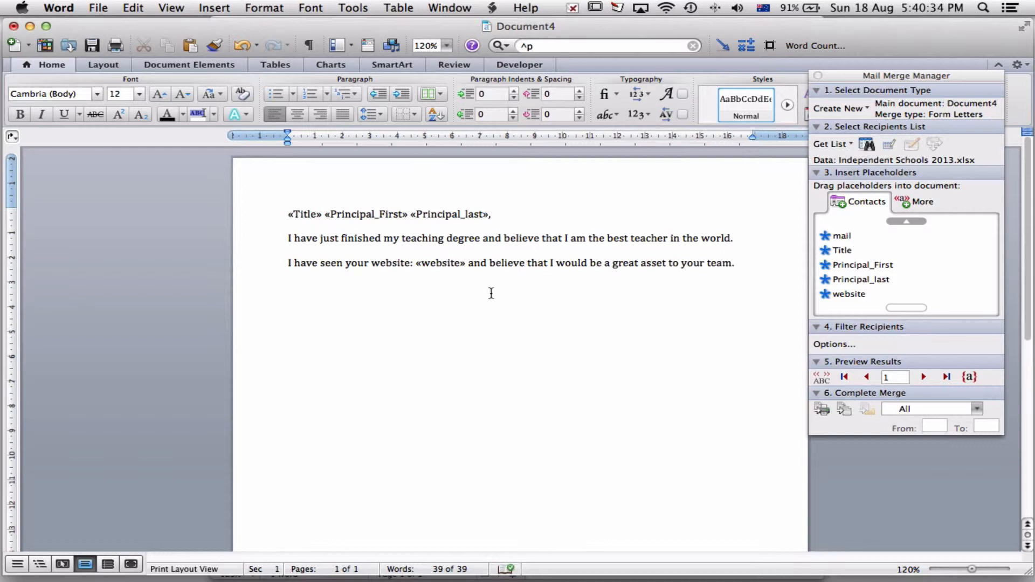
# Add the closing line "Thanks for your time," below the website sentence and sign off on a separate line as "Student Teacher"
pyautogui.write('Thanks for your time:')
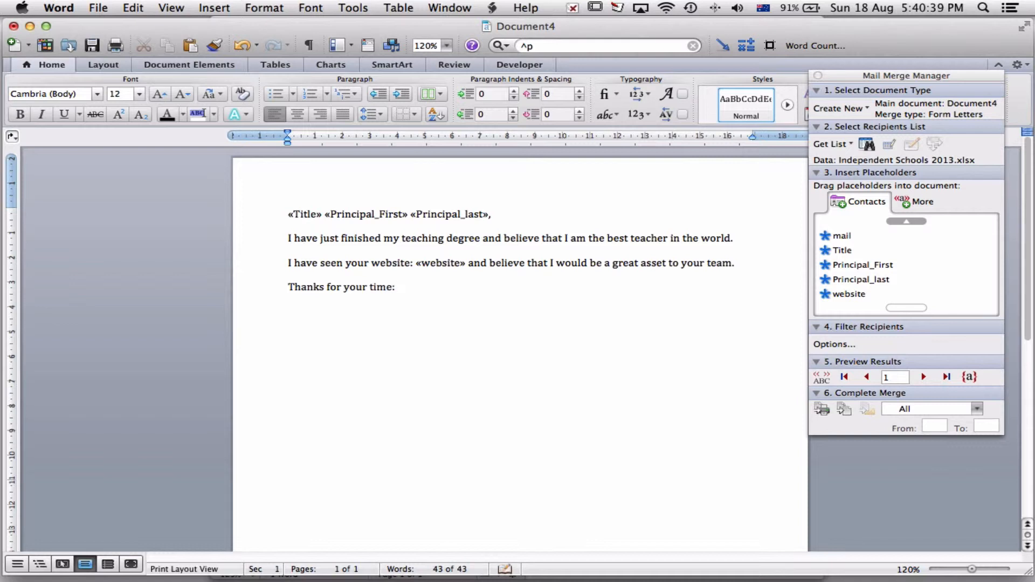
pyautogui.press('BackSpace')
pyautogui.write('Student Teacher')
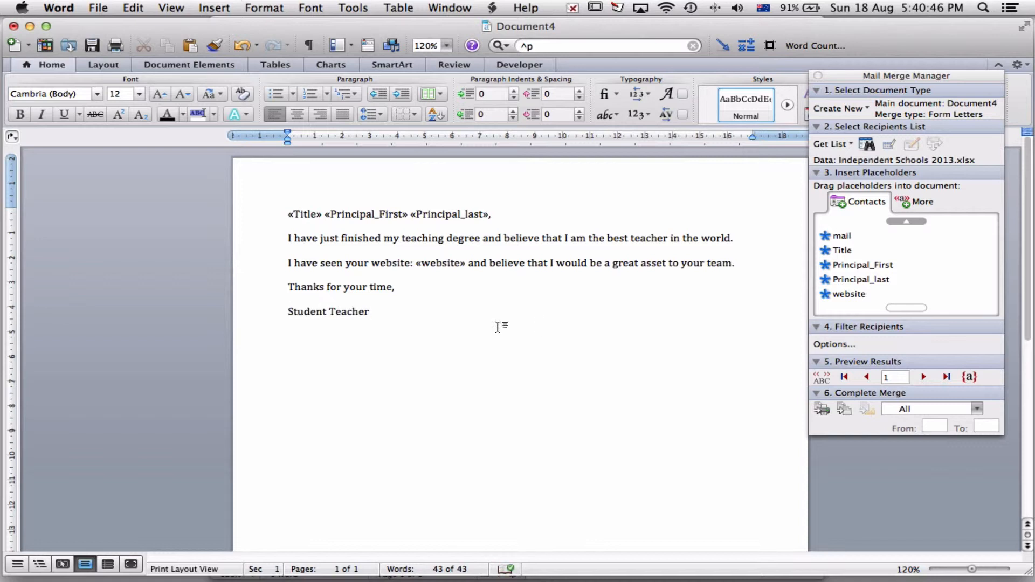
# Preview the merged data in the letter and replace "team" with "school:" followed by the School placeholder before the full stop
pyautogui.click(817, 376)
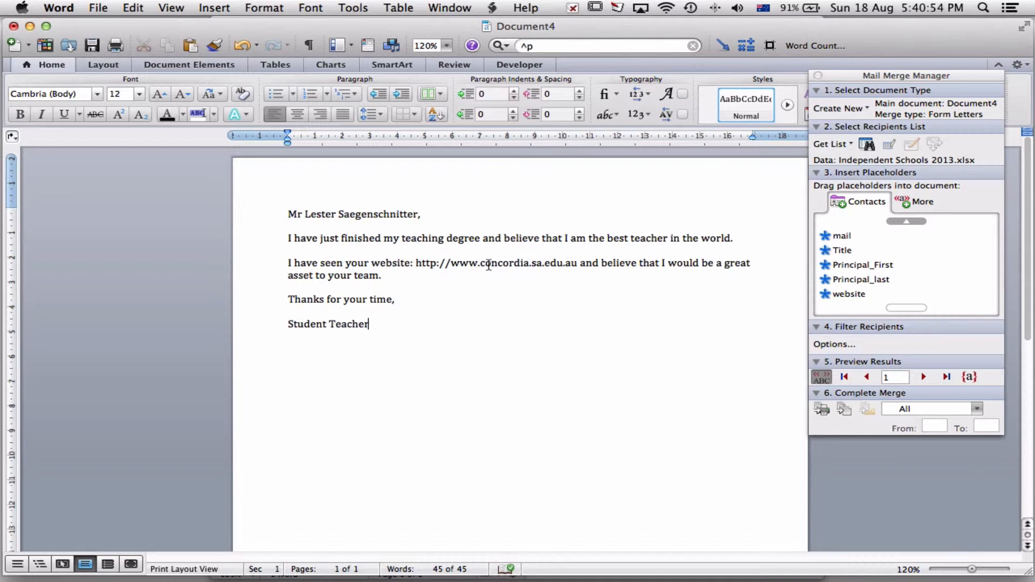
pyautogui.click(379, 275)
pyautogui.press('BackSpace')
pyautogui.press('BackSpace')
pyautogui.press('BackSpace')
pyautogui.write('school:')
pyautogui.scroll(6, 874, 281)
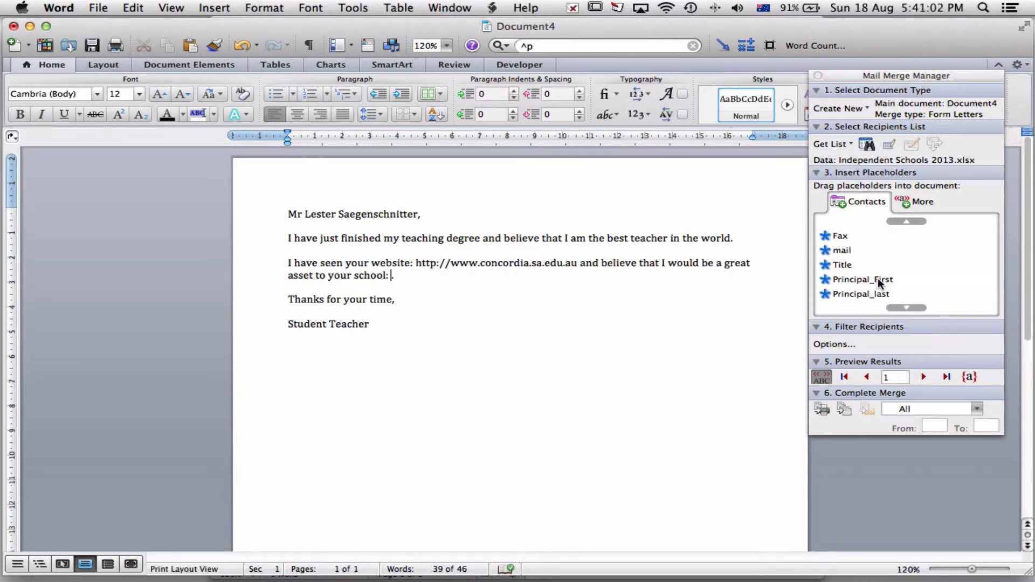
pyautogui.moveTo(860, 249); pyautogui.dragTo(393, 275)
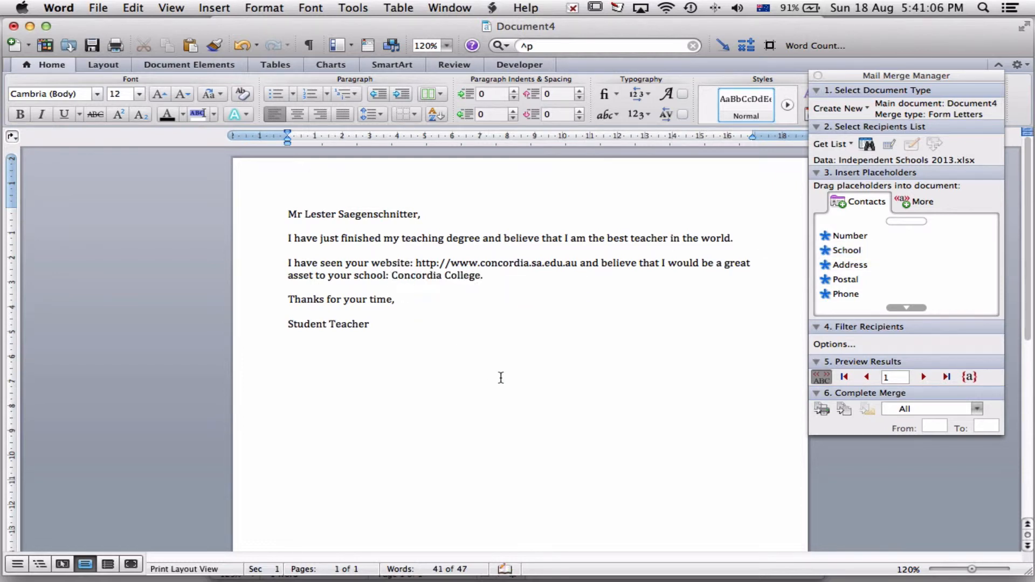
# Step through the previewed letters one recipient at a time up to record 7
pyautogui.click(924, 376)
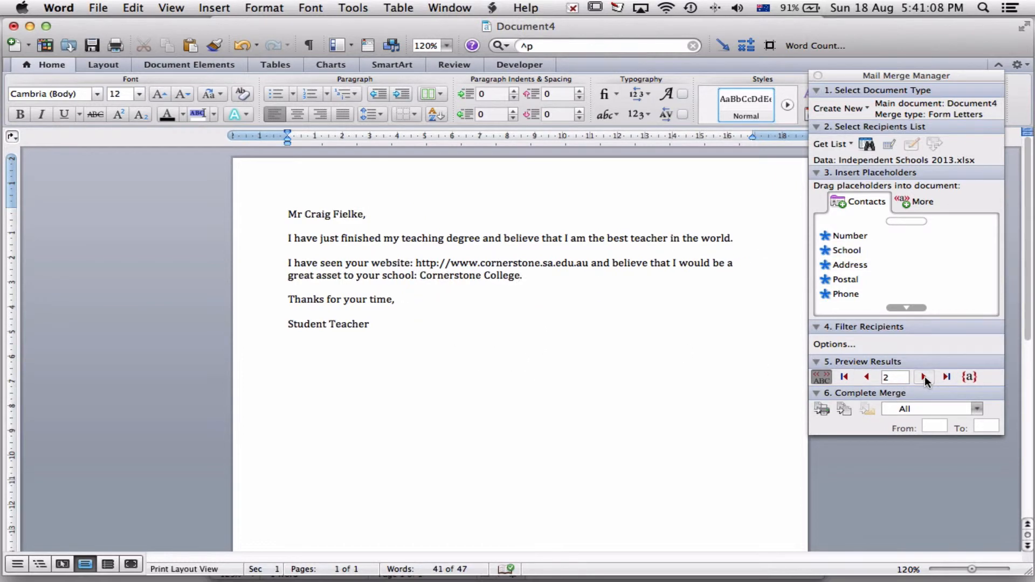
pyautogui.click(924, 377)
pyautogui.click(924, 377)
pyautogui.click(924, 377)
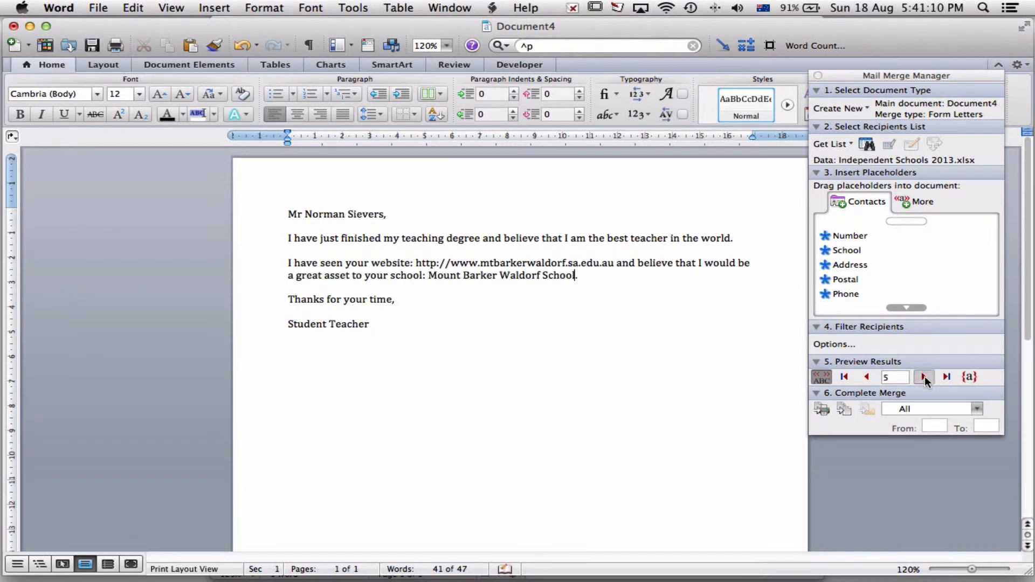
pyautogui.click(924, 376)
pyautogui.click(924, 376)
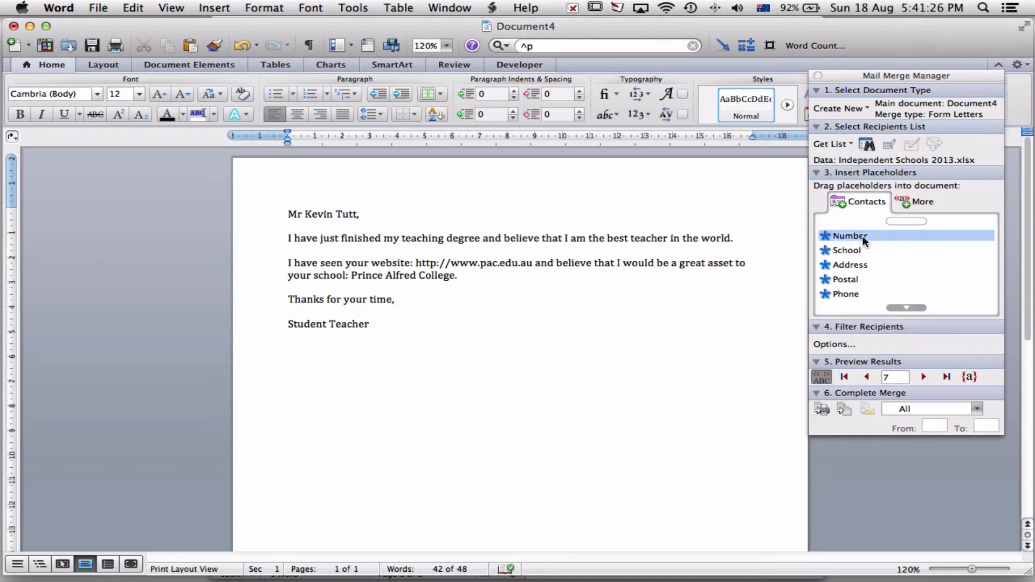
pyautogui.scroll(-1, 857, 248)
pyautogui.scroll(-2, 858, 248)
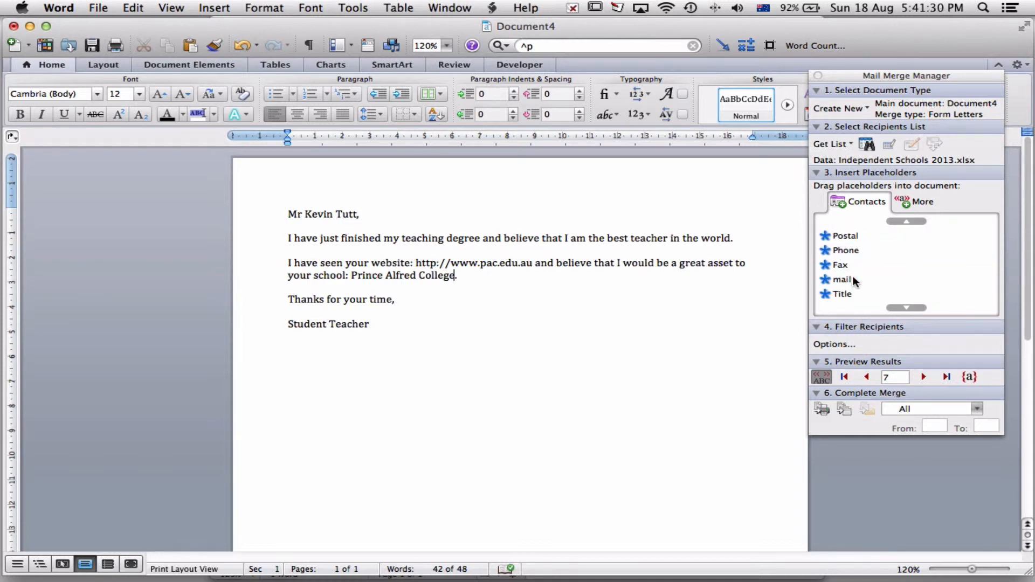
pyautogui.click(846, 277)
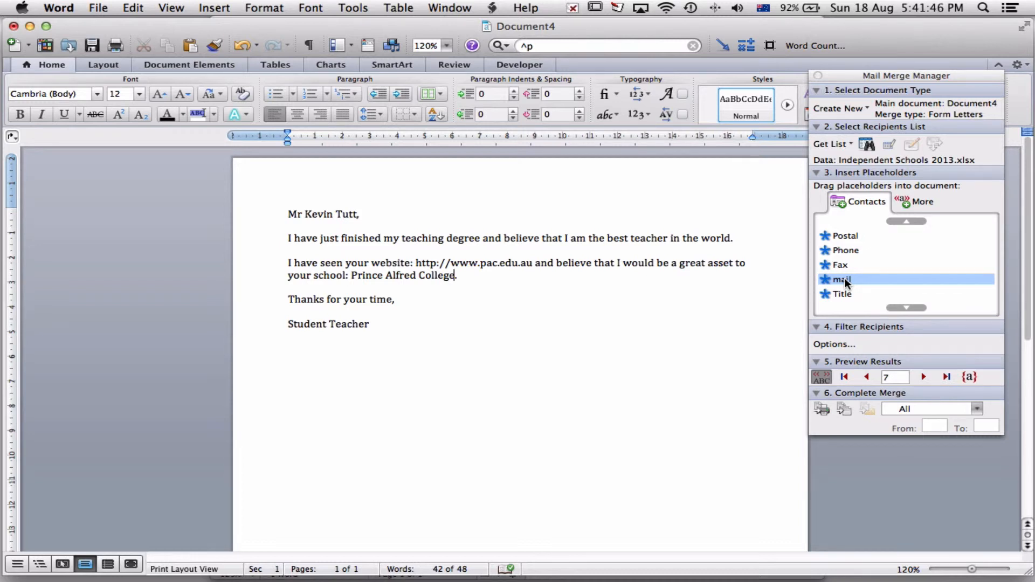
pyautogui.click(599, 335)
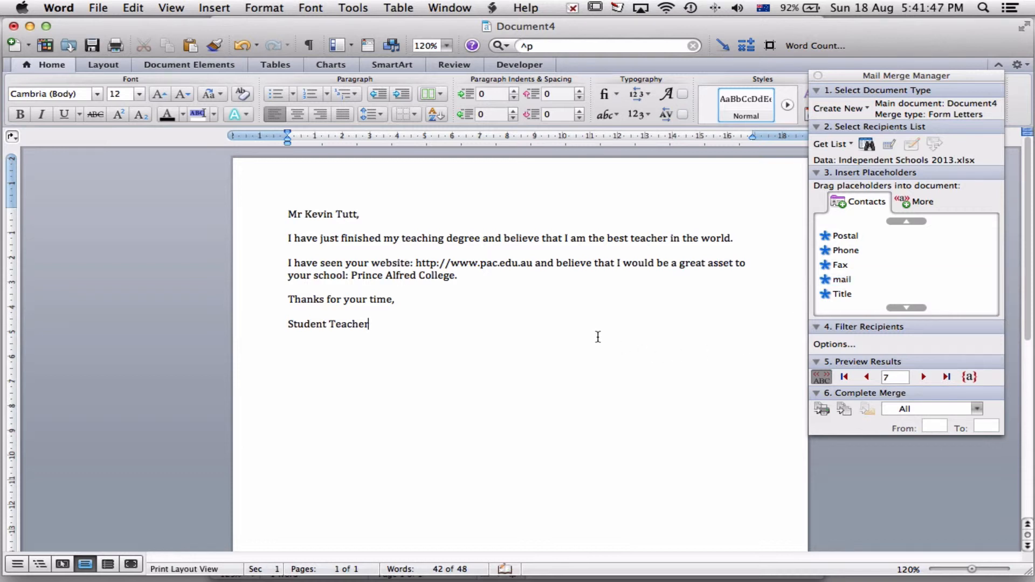
# Merge all records to the printer and save the output as a PDF named "Teaching please" on the Desktop
pyautogui.click(819, 411)
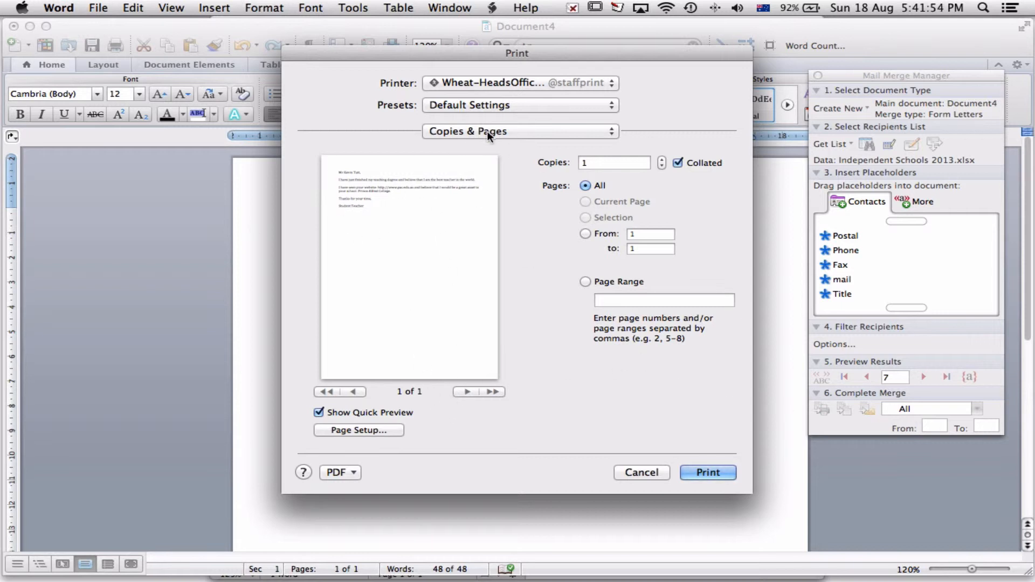
pyautogui.click(354, 471)
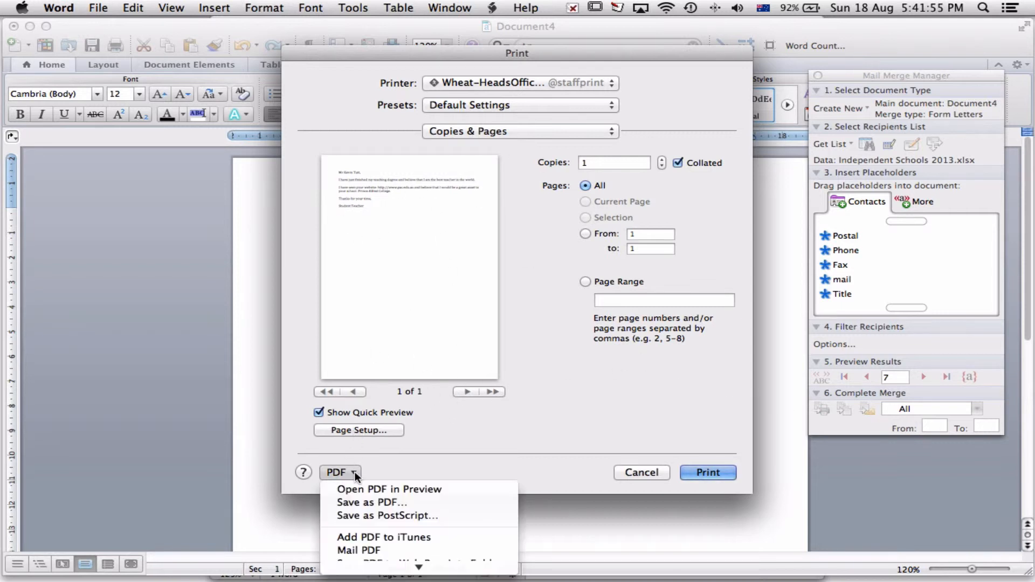
pyautogui.click(361, 501)
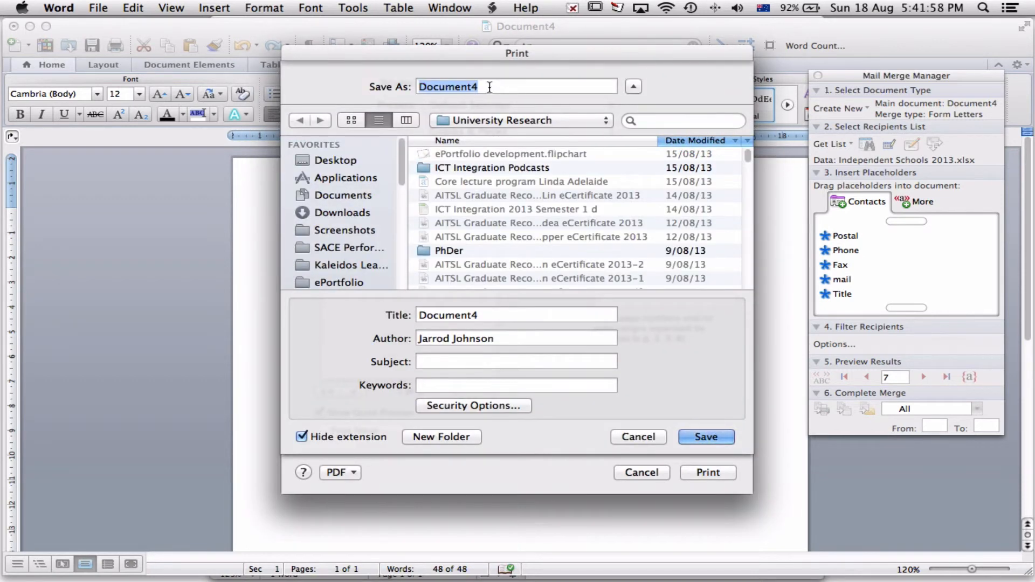
pyautogui.write('T')
pyautogui.press('BackSpace')
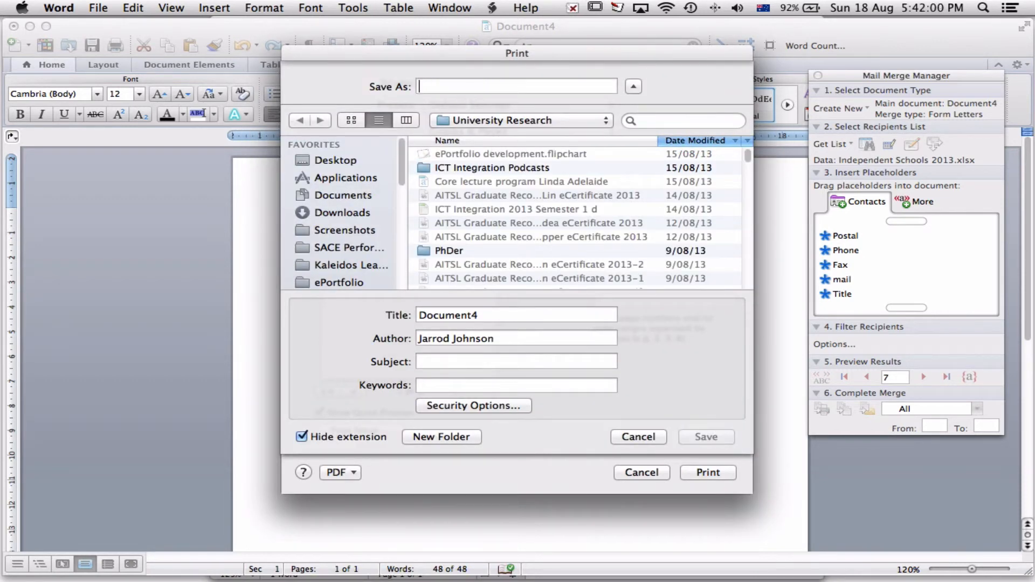
pyautogui.write('Teaching please')
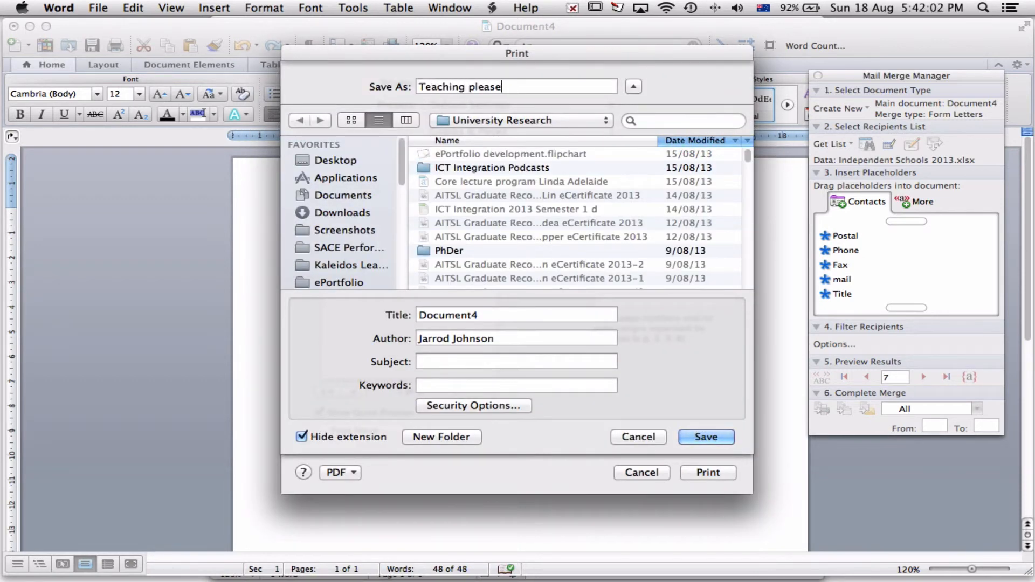
pyautogui.click(330, 160)
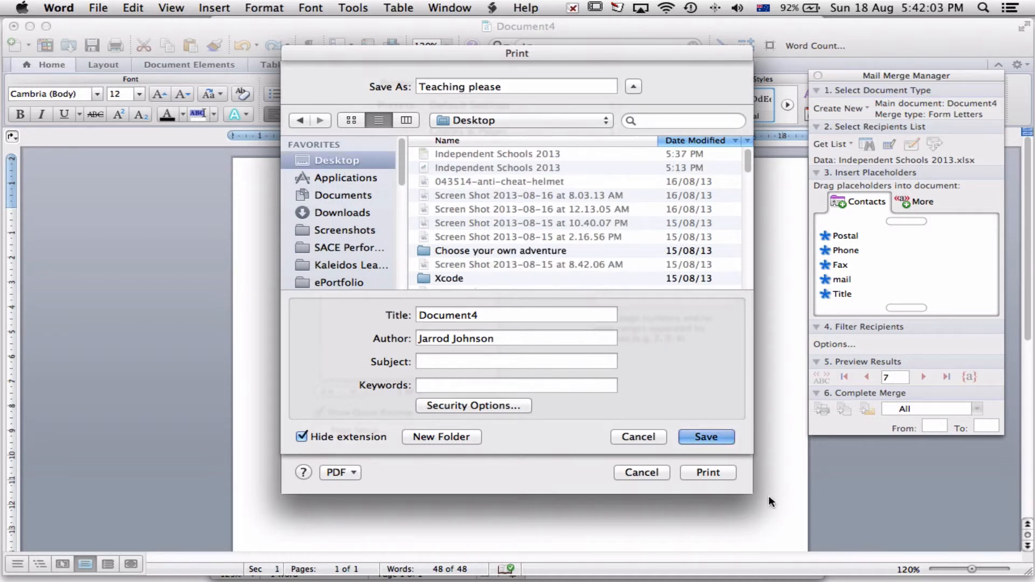
pyautogui.click(695, 437)
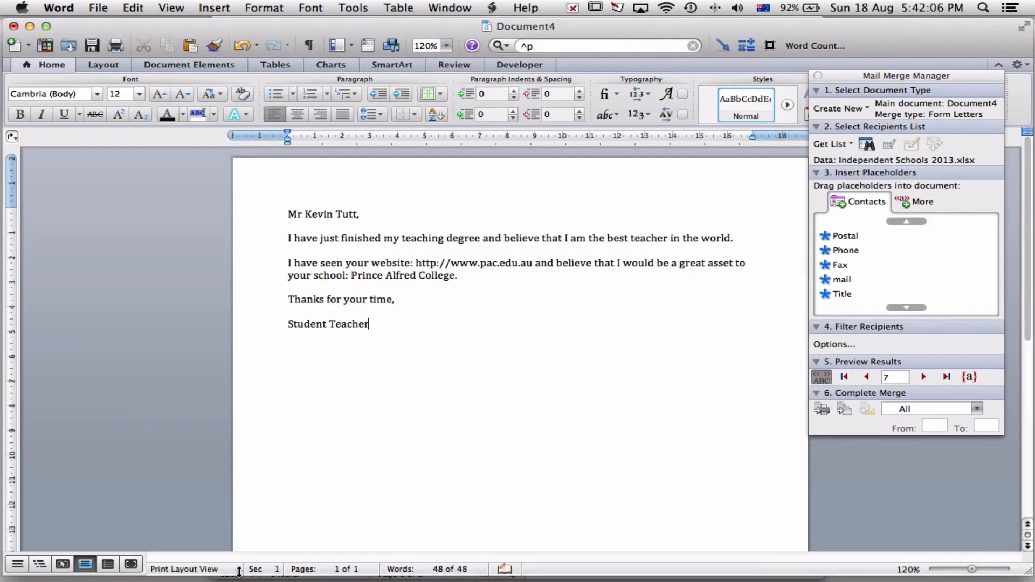
# Switch to Finder and open the "Teaching please" PDF from the Desktop folder
pyautogui.moveTo(95, 561)
pyautogui.click(46, 561)
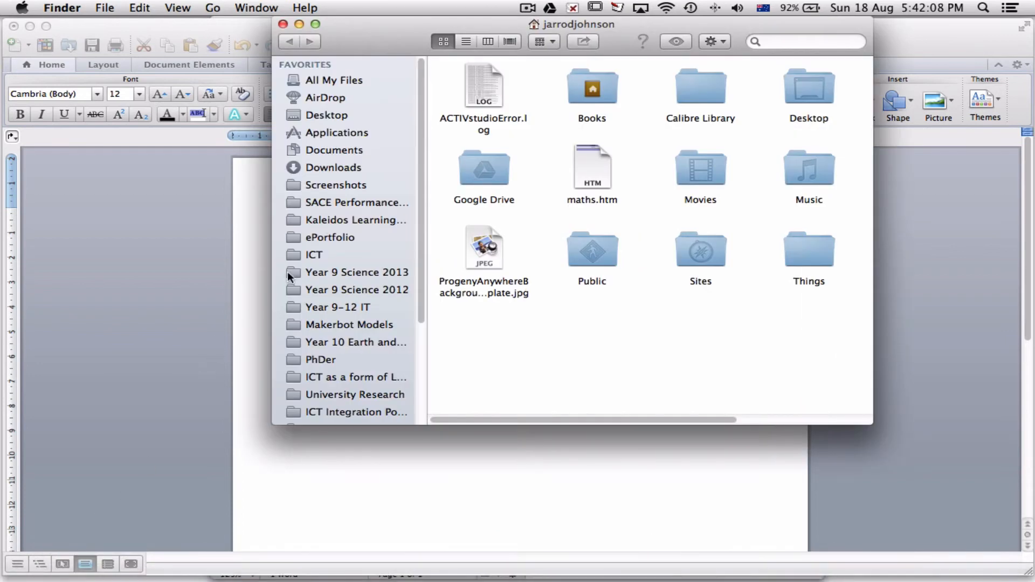
pyautogui.click(344, 114)
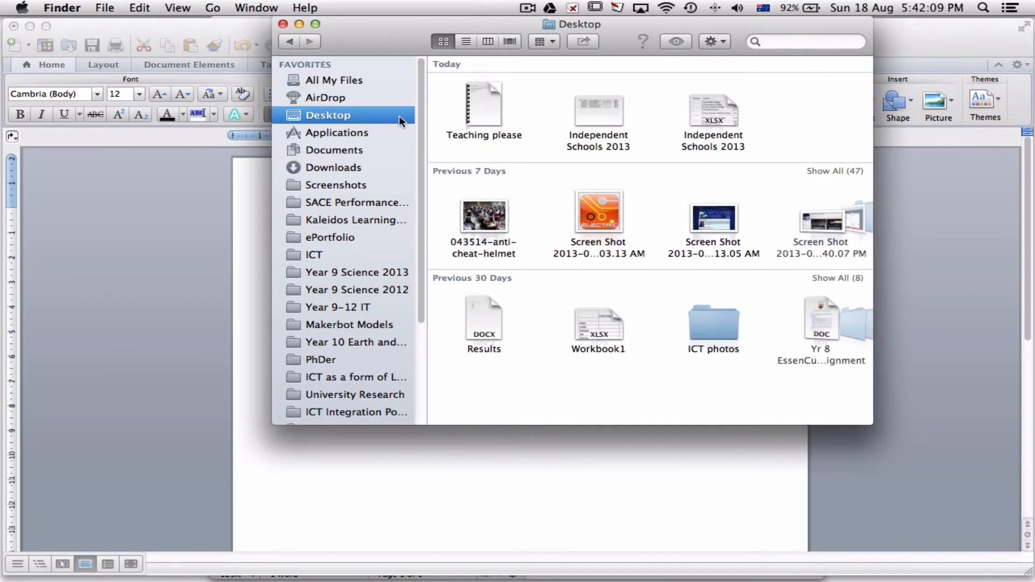
pyautogui.doubleClick(504, 135)
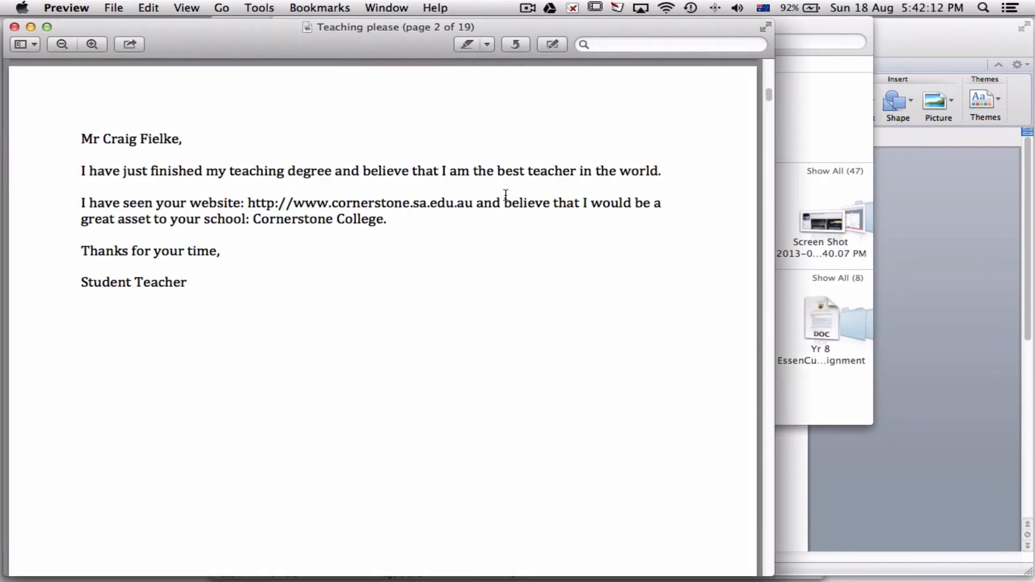
# Look through the merged letters in the PDF, then close it and return to the form letter in Word
pyautogui.scroll(-15, 556, 291)
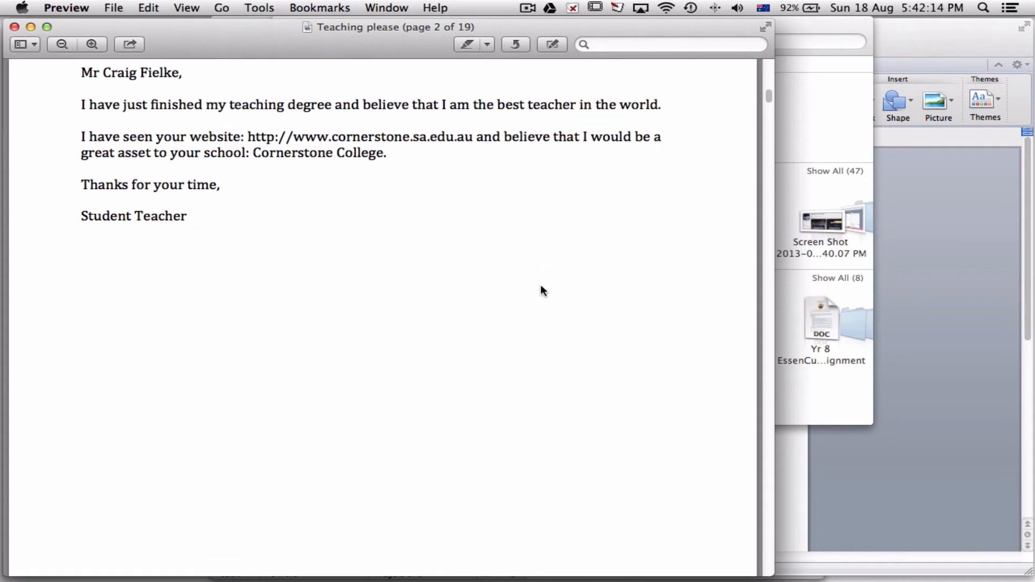
pyautogui.scroll(-20, 538, 272)
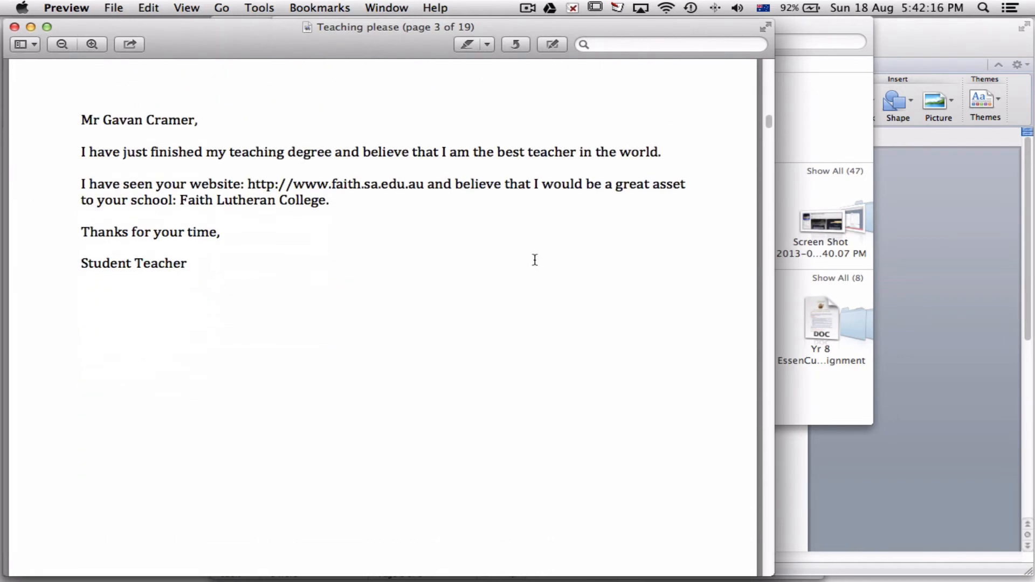
pyautogui.scroll(-5, 536, 277)
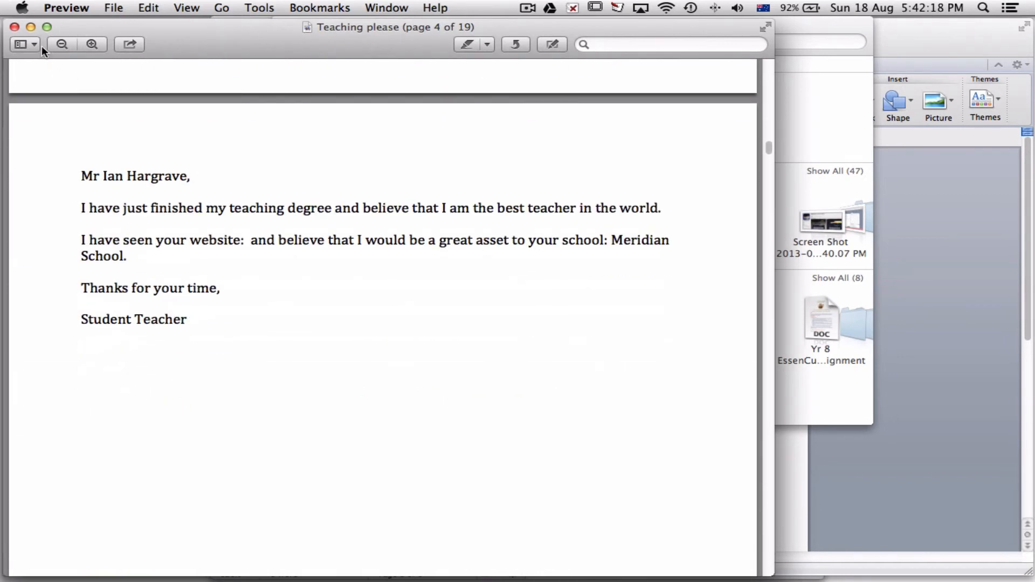
pyautogui.click(15, 26)
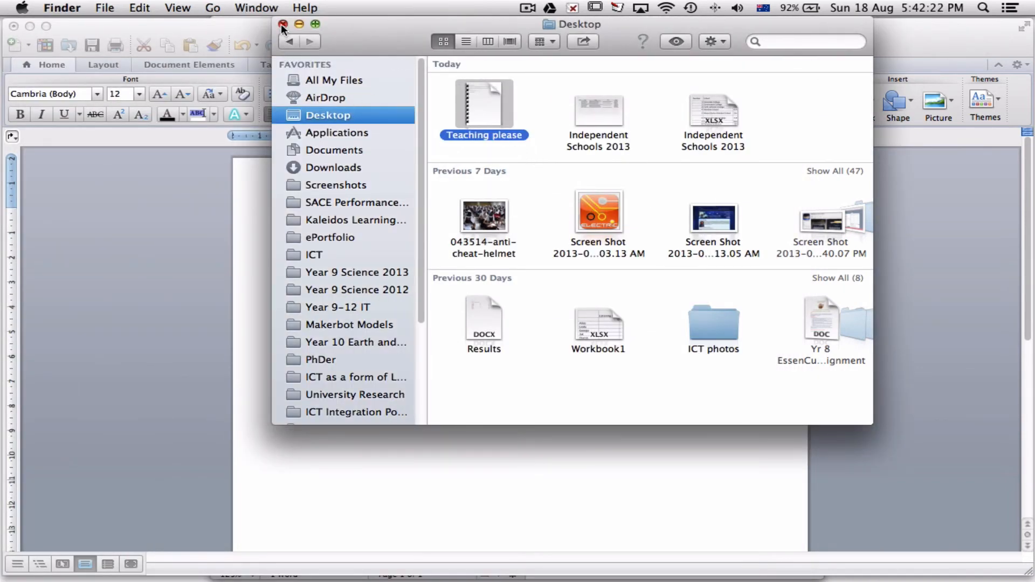
pyautogui.click(468, 352)
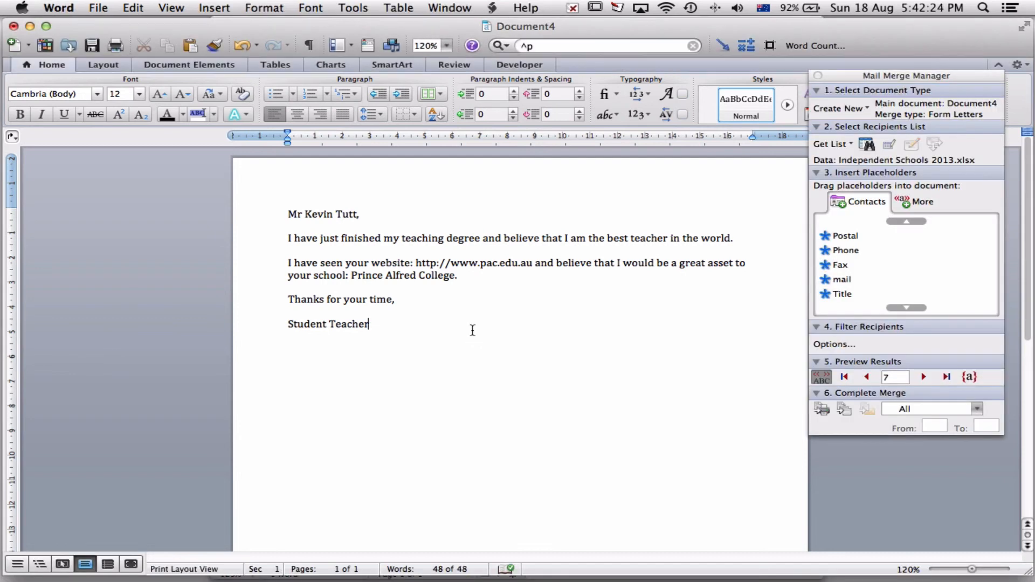